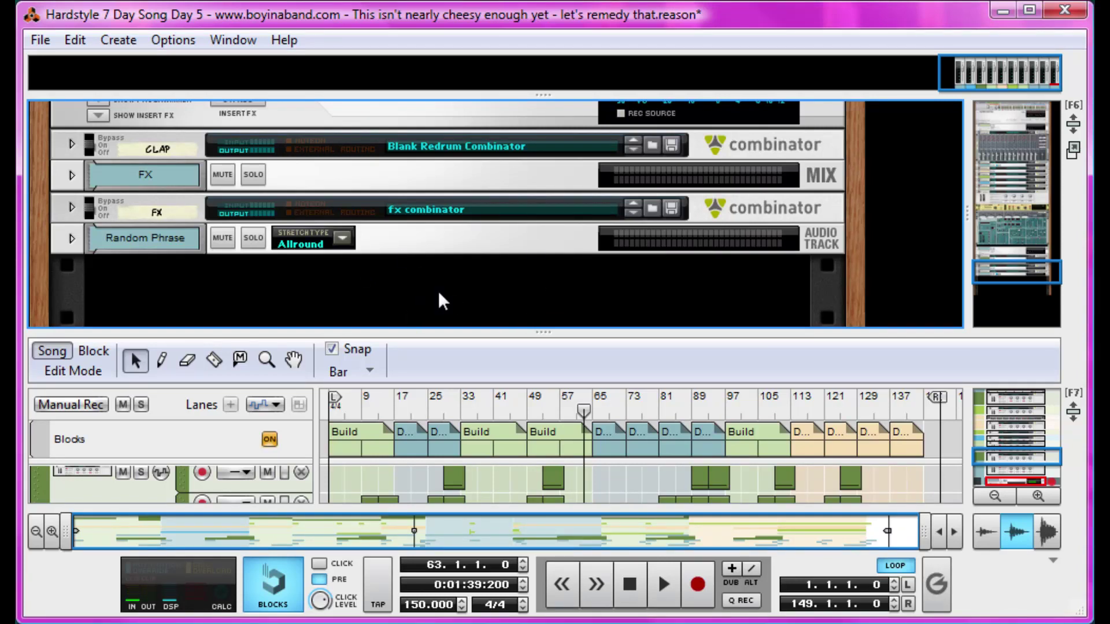
Unfold the fx combinator, enlarge the rack, and select the RV7000 reverb
{"action": "left_click", "coordinate": [71, 207]}
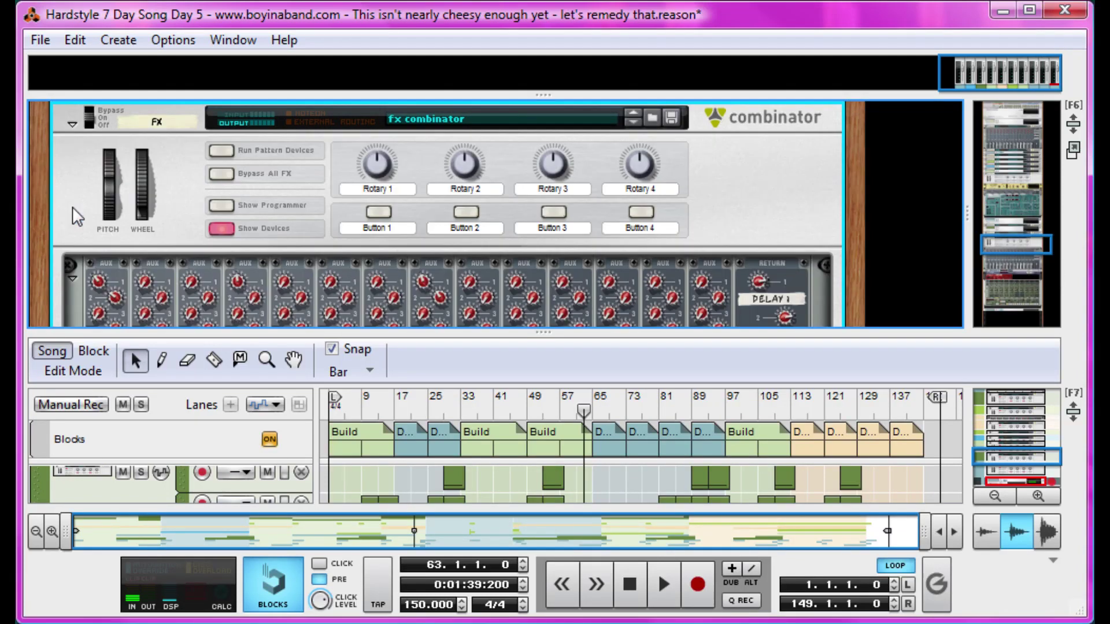
{"action": "scroll", "coordinate": [258, 216], "scroll_direction": "down", "scroll_amount": 5}
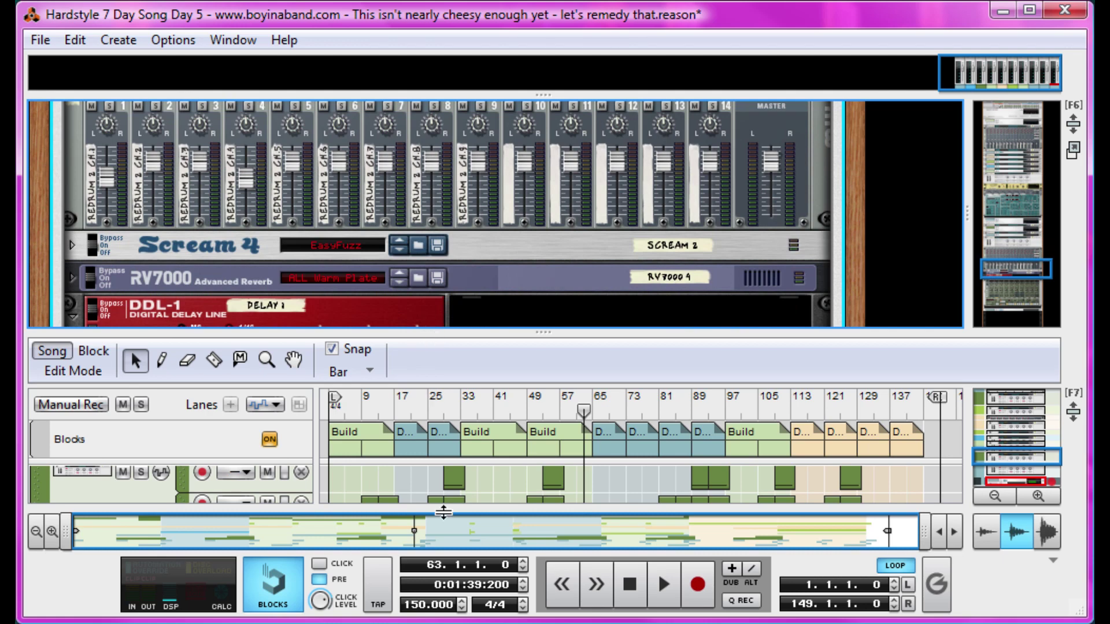
{"action": "left_click_drag", "start_coordinate": [438, 335], "coordinate": [463, 506]}
{"action": "scroll", "coordinate": [555, 338], "scroll_direction": "down", "scroll_amount": 2}
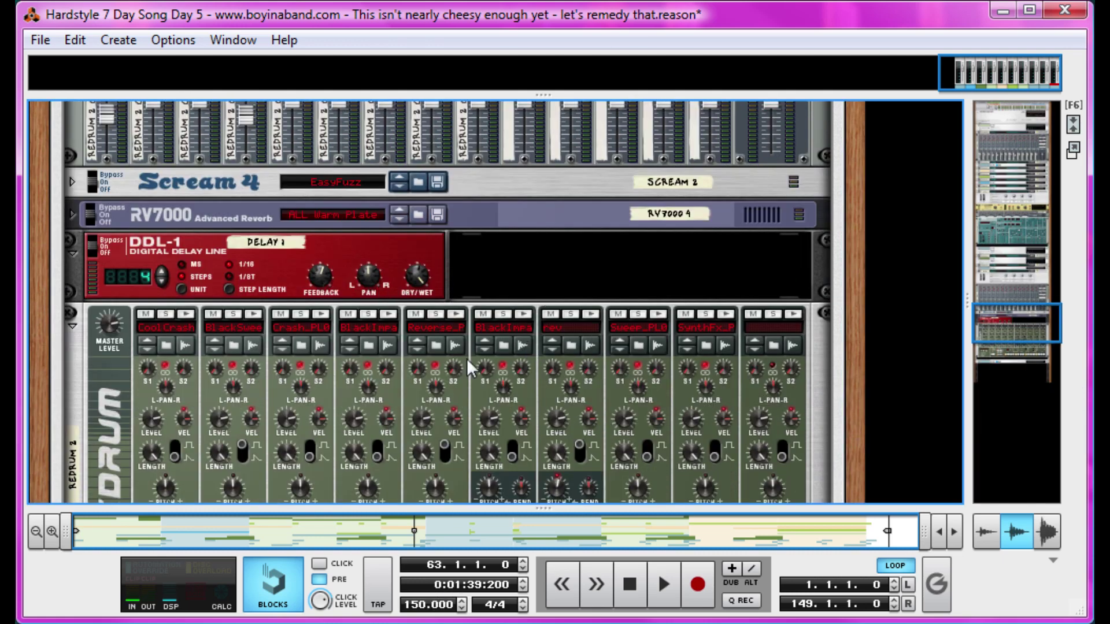
{"action": "scroll", "coordinate": [481, 414], "scroll_direction": "up", "scroll_amount": 3}
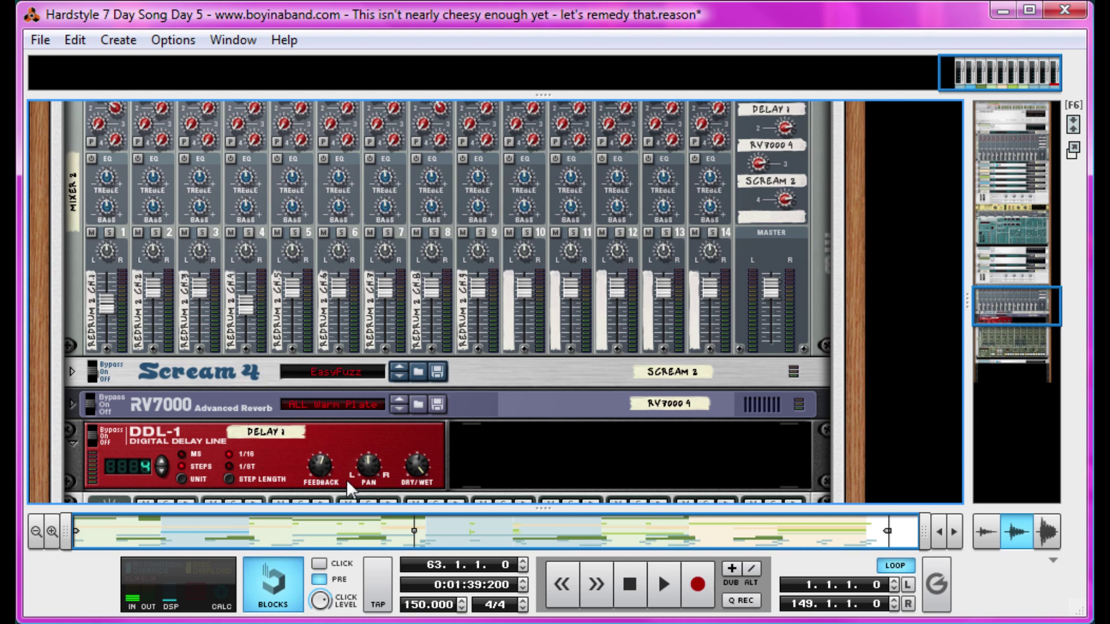
{"action": "left_click", "coordinate": [560, 414]}
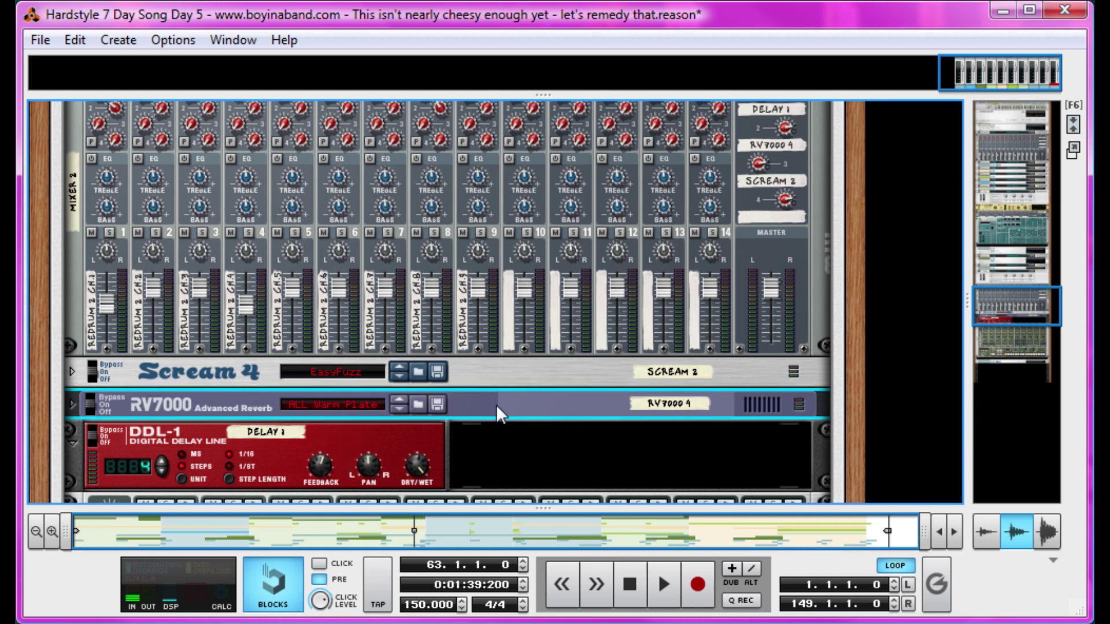
{"action": "scroll", "coordinate": [558, 355], "scroll_direction": "up", "scroll_amount": 2}
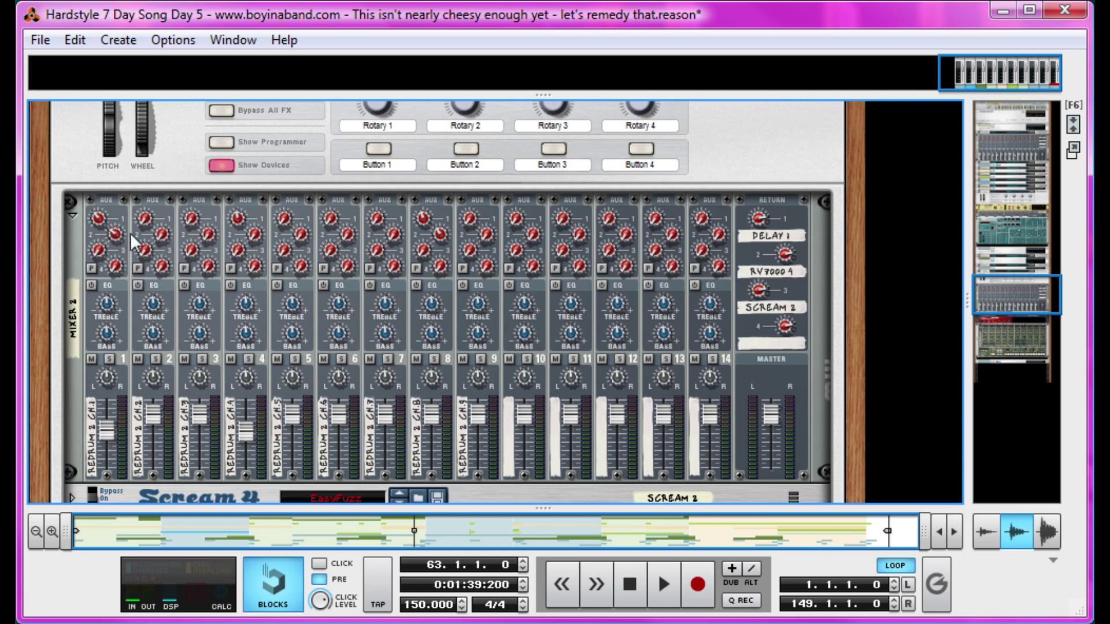
{"action": "scroll", "coordinate": [151, 254], "scroll_direction": "down", "scroll_amount": 5}
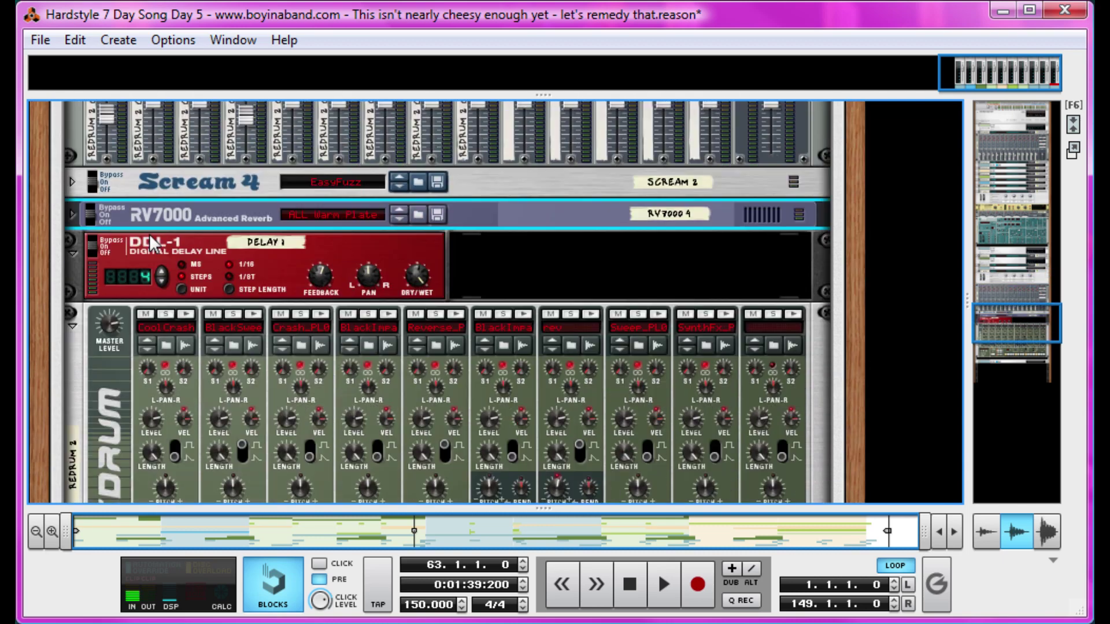
Audition Redrum drum samples 4, 1, 2 and 3
{"action": "left_click", "coordinate": [387, 315]}
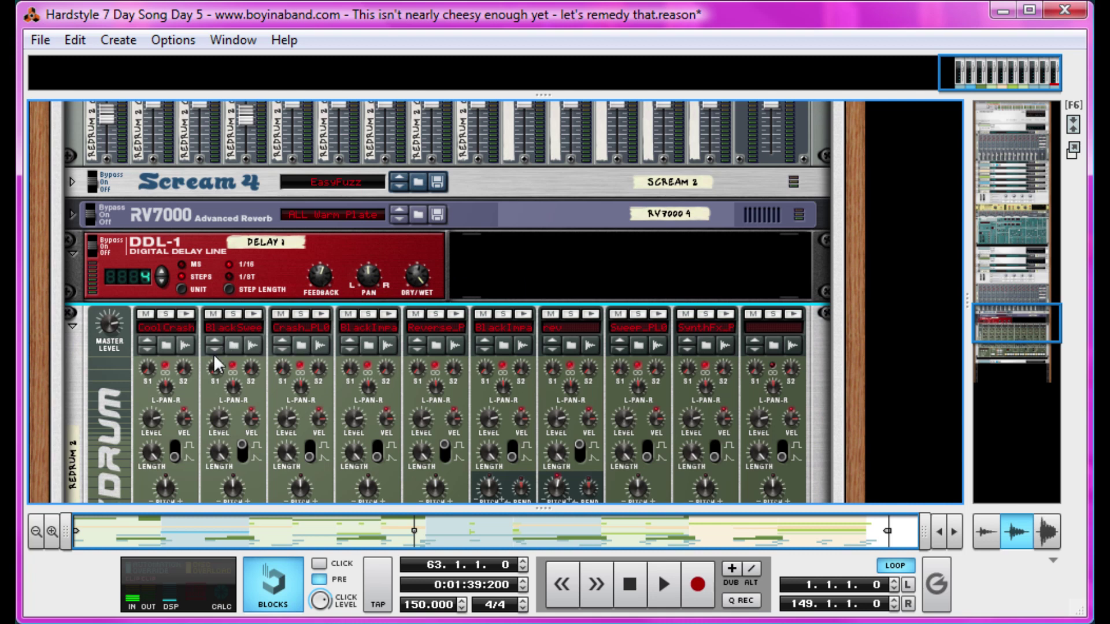
{"action": "left_click", "coordinate": [189, 317]}
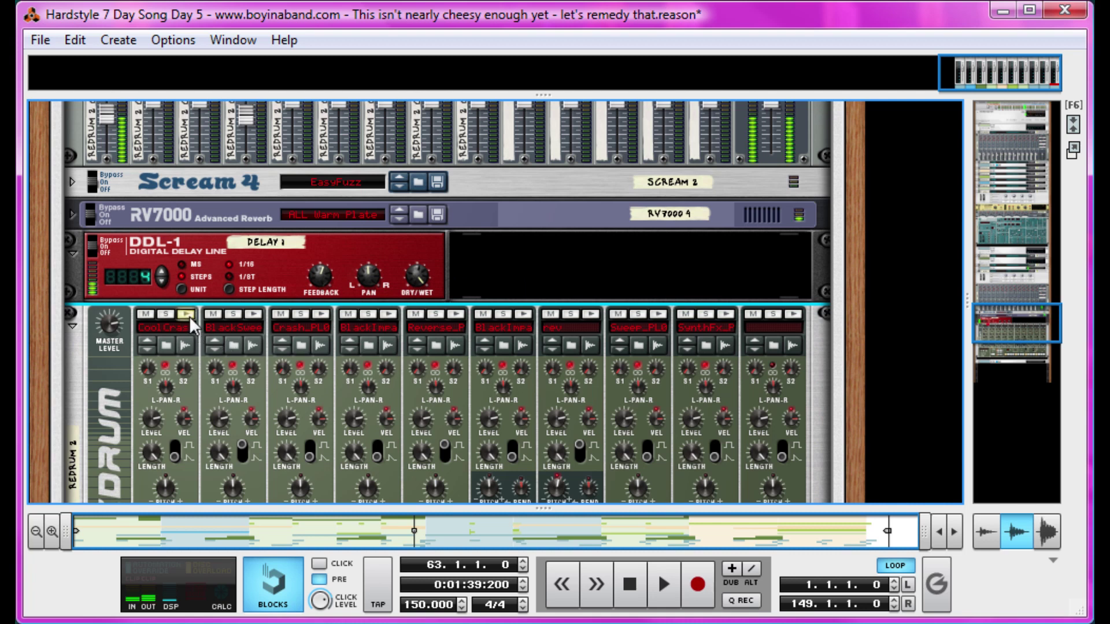
{"action": "left_click", "coordinate": [253, 316]}
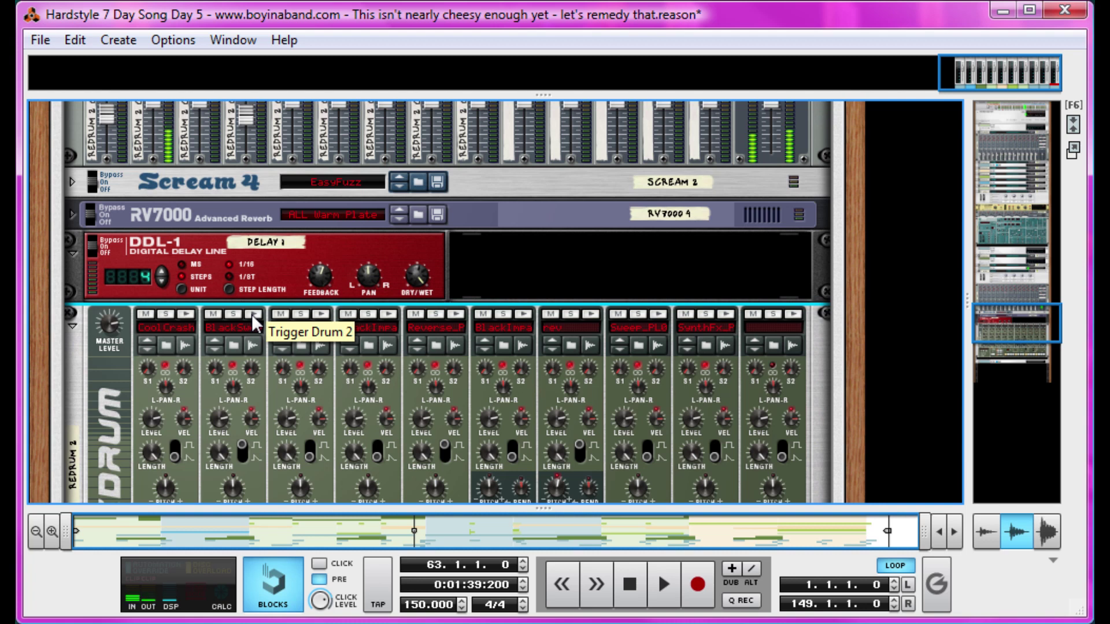
{"action": "left_click", "coordinate": [320, 318]}
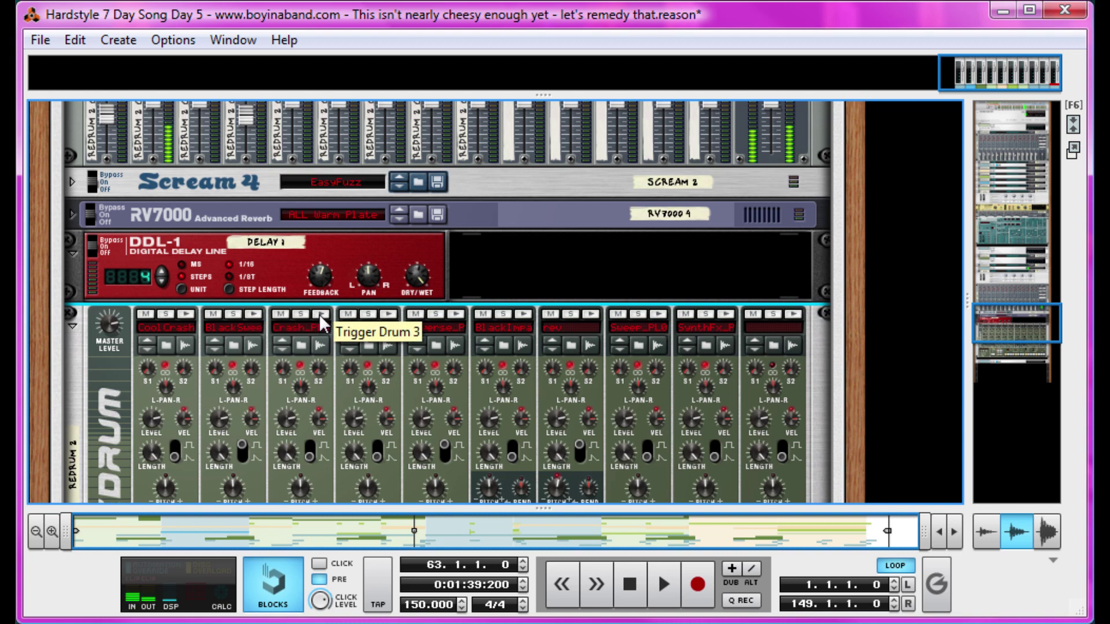
{"action": "left_click", "coordinate": [321, 318]}
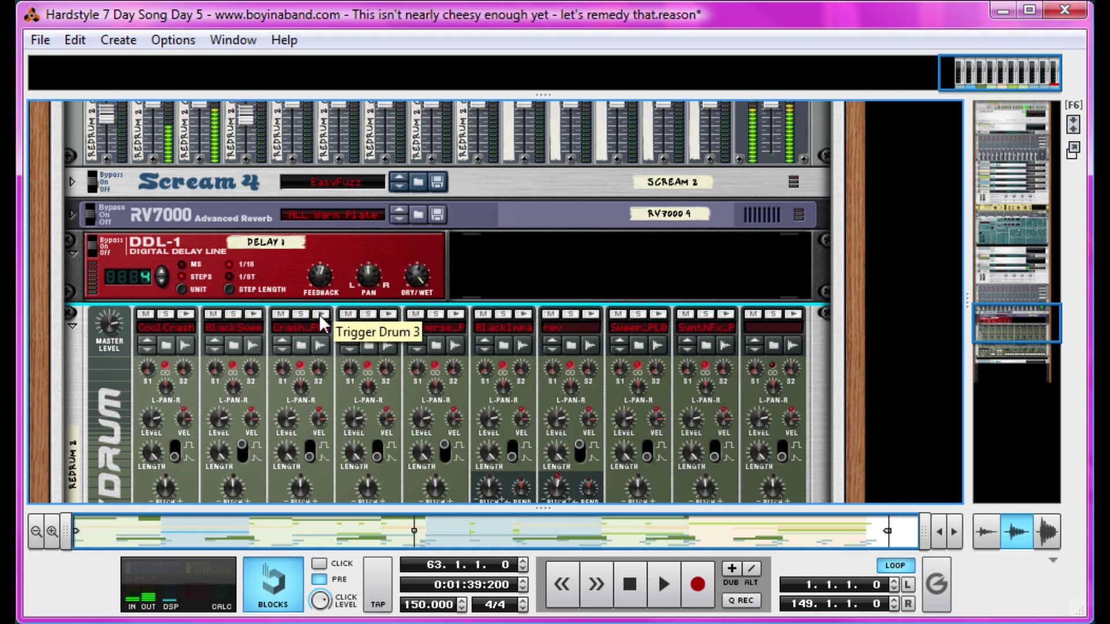
Audition drum samples 4 and 7, then shrink the rack to reveal the sequencer
{"action": "left_click", "coordinate": [383, 314]}
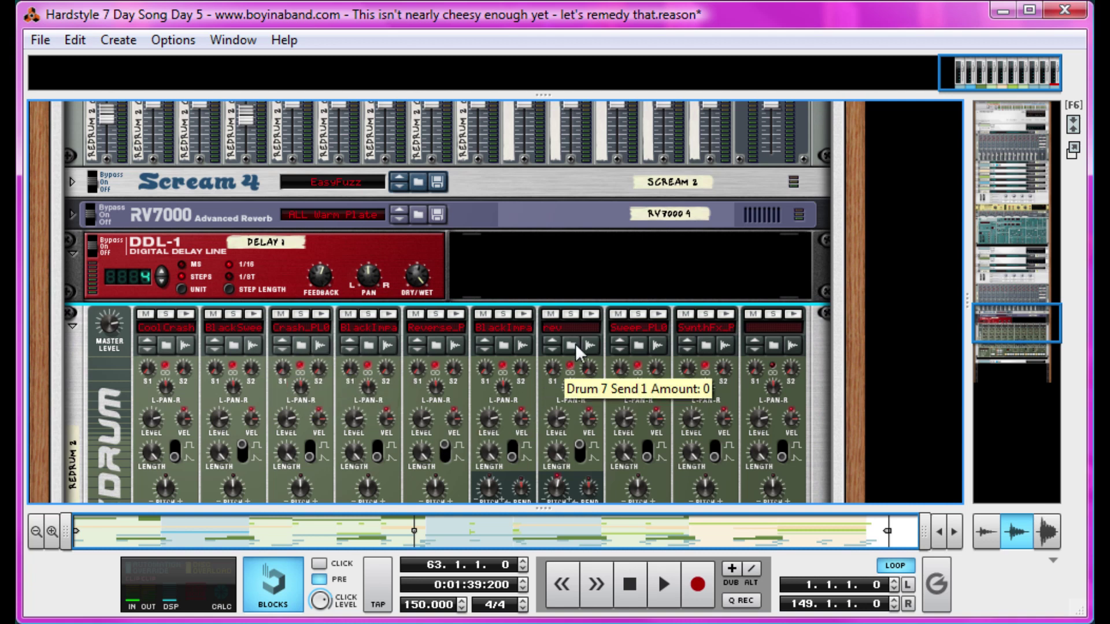
{"action": "left_click", "coordinate": [595, 314]}
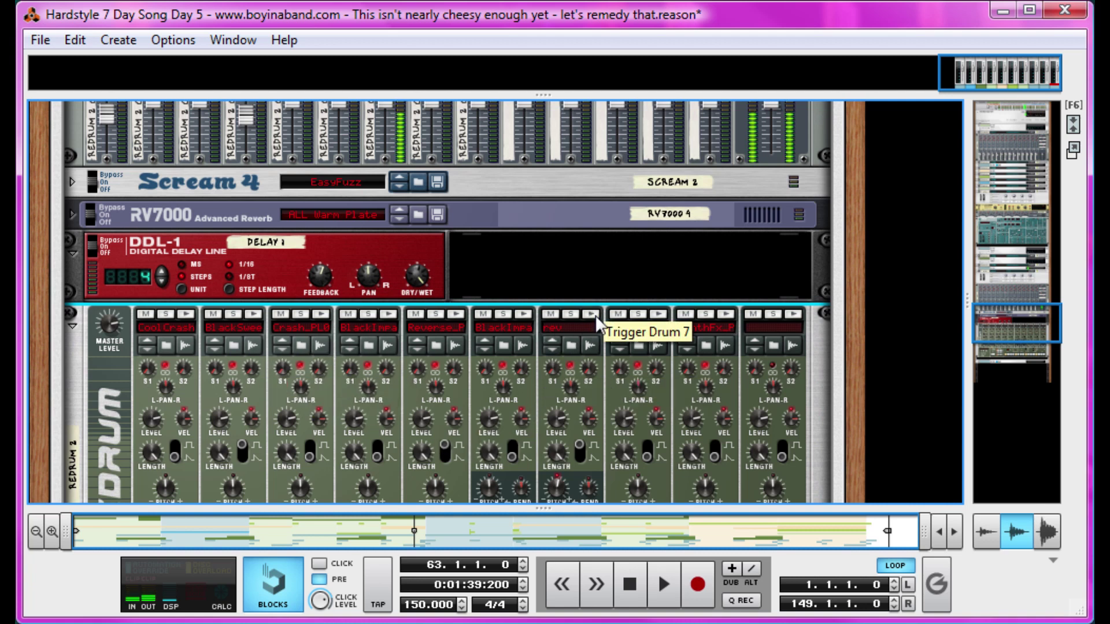
{"action": "left_click", "coordinate": [591, 314]}
{"action": "left_click", "coordinate": [591, 314]}
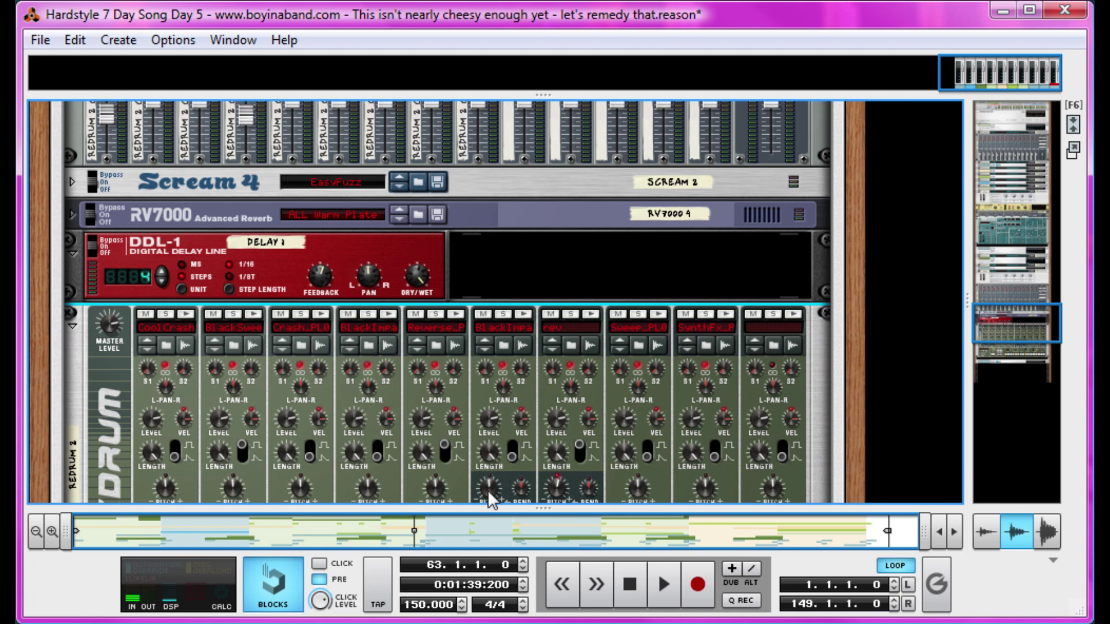
{"action": "left_click_drag", "start_coordinate": [495, 507], "coordinate": [483, 150]}
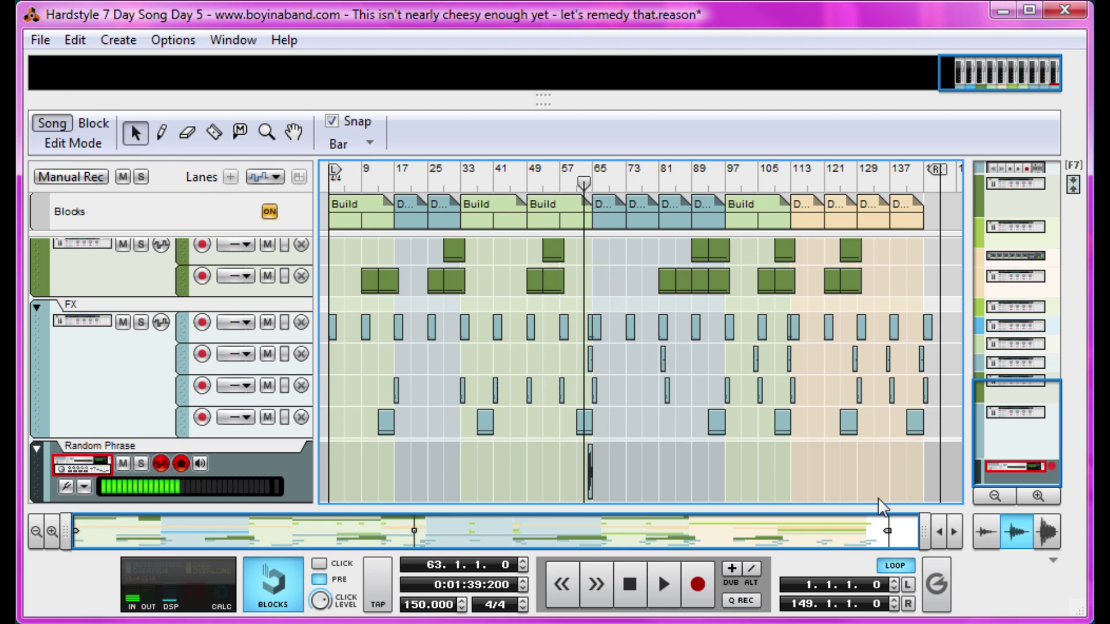
Solo the FX track, mute lanes 2–4, and play the first lane from bar 64
{"action": "left_click_drag", "start_coordinate": [924, 530], "coordinate": [524, 538]}
{"action": "left_click", "coordinate": [554, 185]}
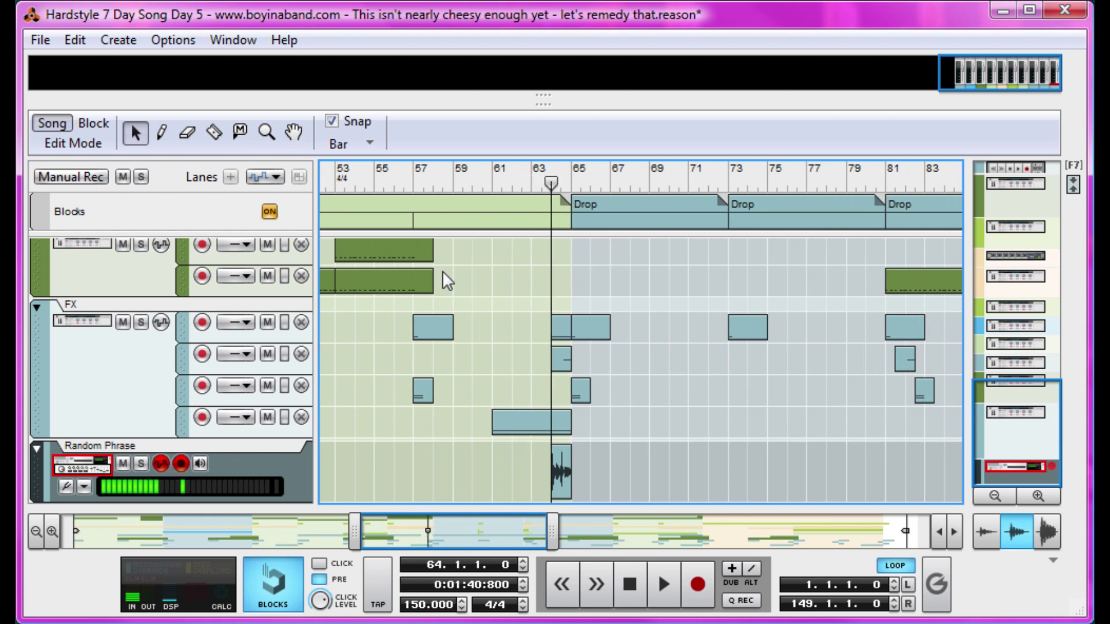
{"action": "left_click", "coordinate": [140, 322]}
{"action": "left_click", "coordinate": [267, 354]}
{"action": "left_click", "coordinate": [268, 385]}
{"action": "left_click", "coordinate": [267, 417]}
{"action": "key", "text": "space"}
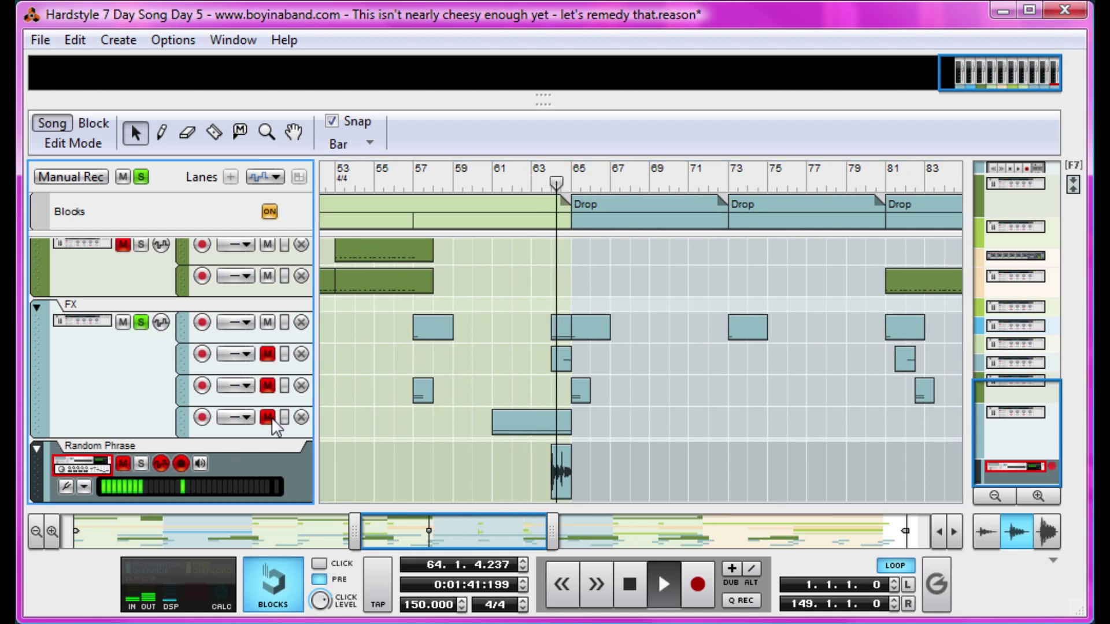
{"action": "key", "text": "space"}
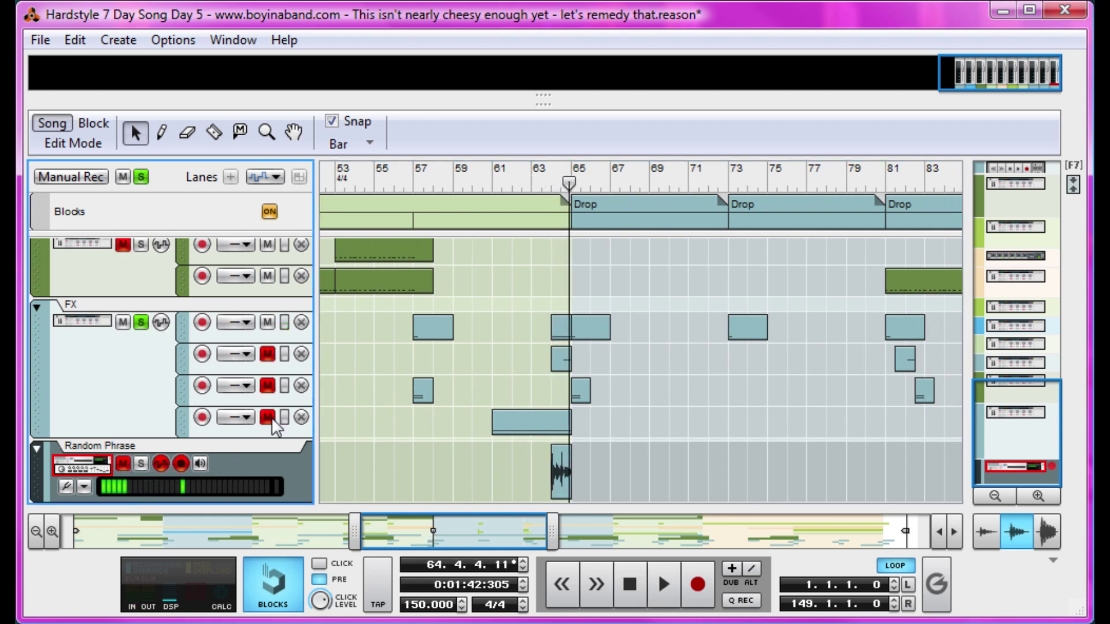
Unmute FX lanes 2–4, unsolo the FX track, and play from bar 63
{"action": "left_click", "coordinate": [269, 419]}
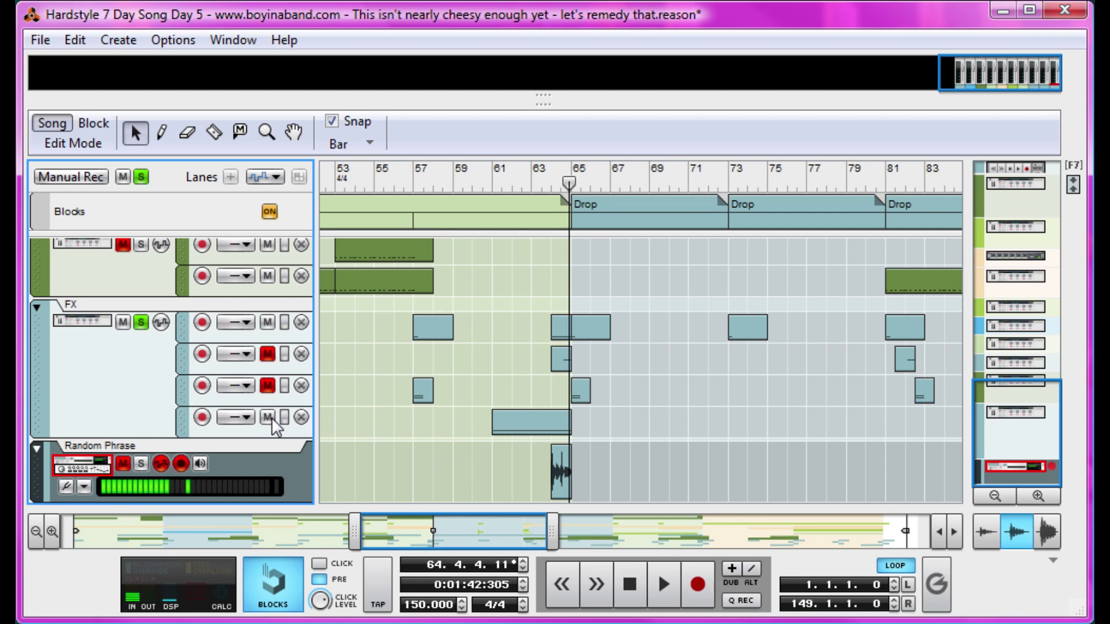
{"action": "left_click", "coordinate": [269, 386]}
{"action": "left_click", "coordinate": [269, 355]}
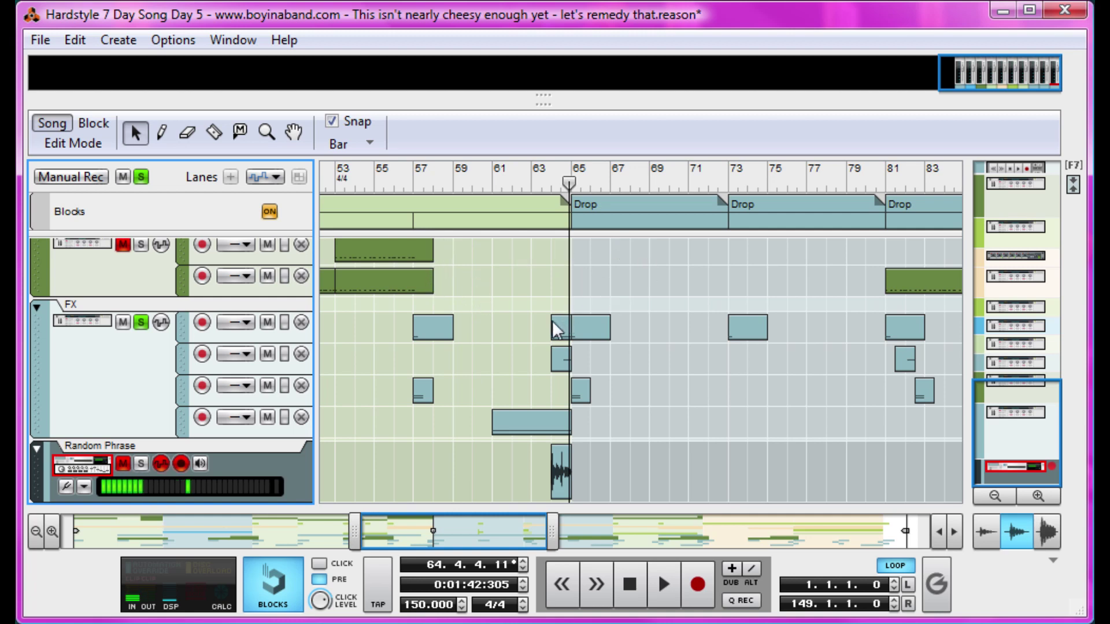
{"action": "left_click", "coordinate": [141, 322]}
{"action": "left_click", "coordinate": [540, 174]}
{"action": "key", "text": "space"}
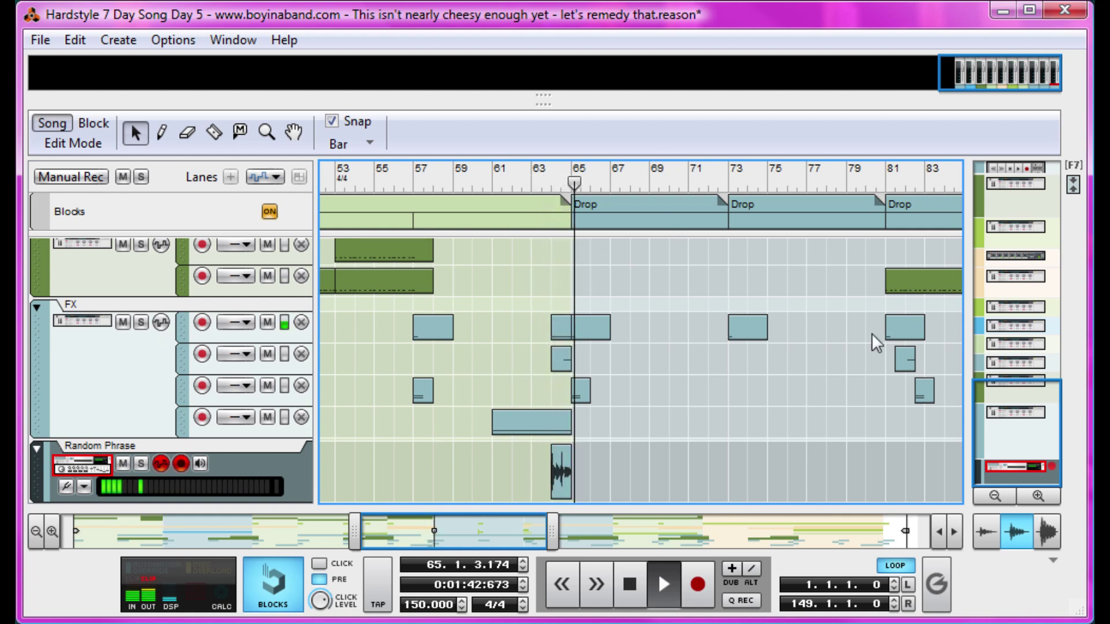
{"action": "key", "text": "space"}
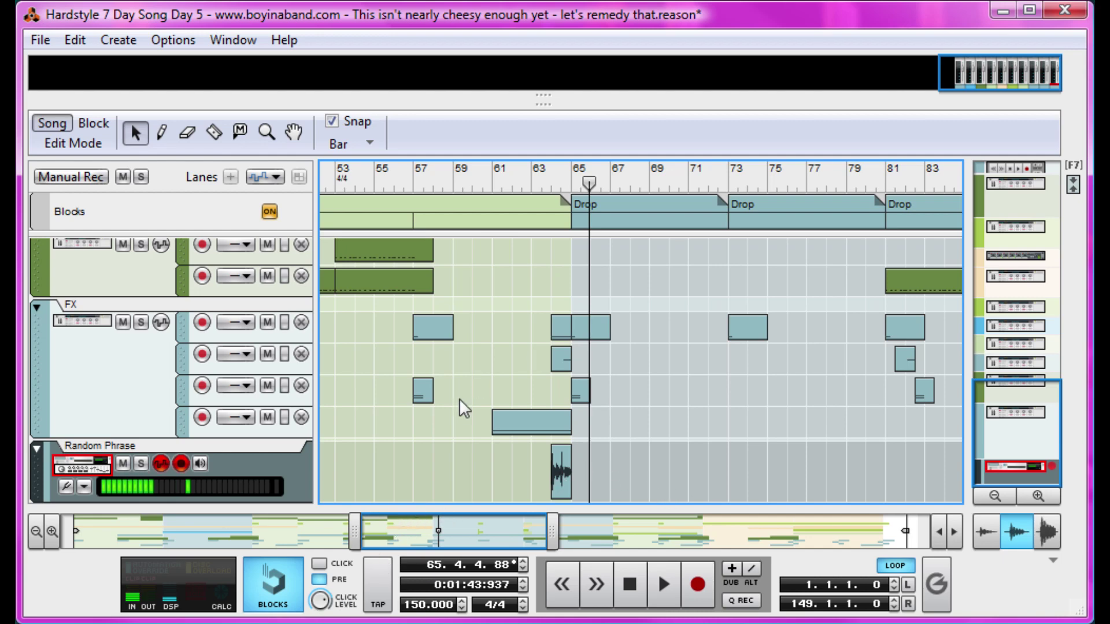
Split the window between rack and sequencer and select the four-bar FX clip before the drop
{"action": "key", "text": "F6"}
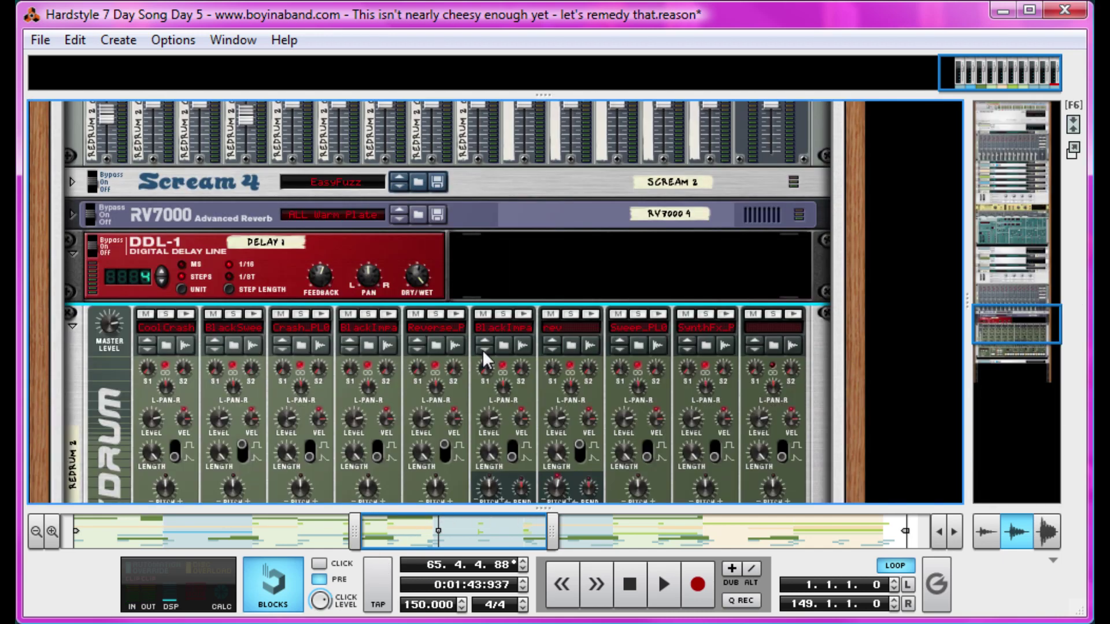
{"action": "scroll", "coordinate": [501, 272], "scroll_direction": "down", "scroll_amount": 2}
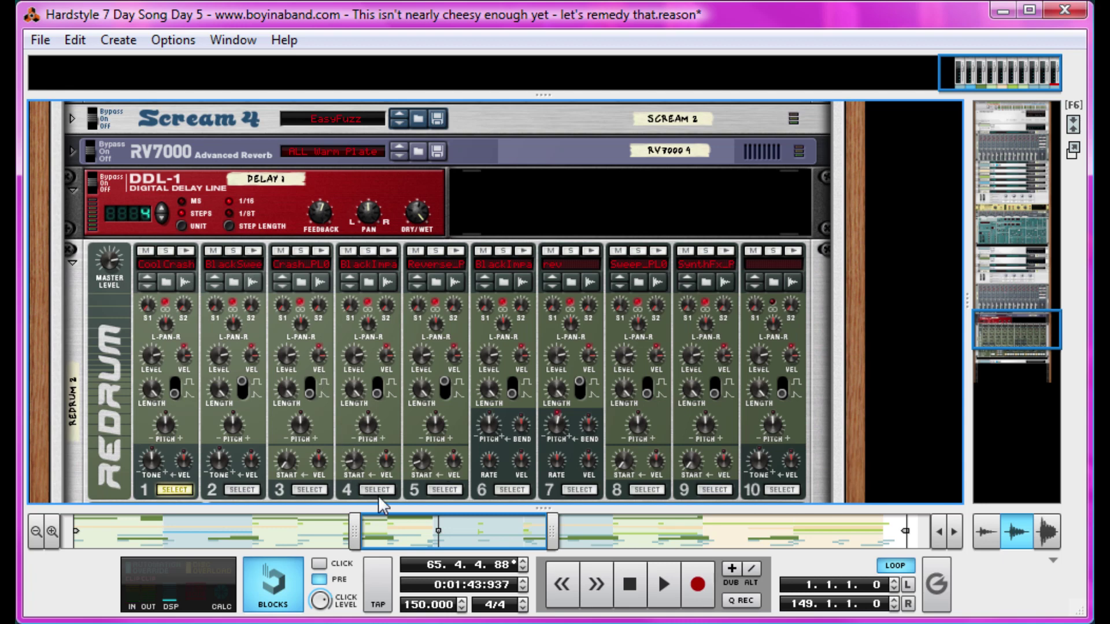
{"action": "left_click_drag", "start_coordinate": [385, 508], "coordinate": [367, 85]}
{"action": "left_click", "coordinate": [540, 428]}
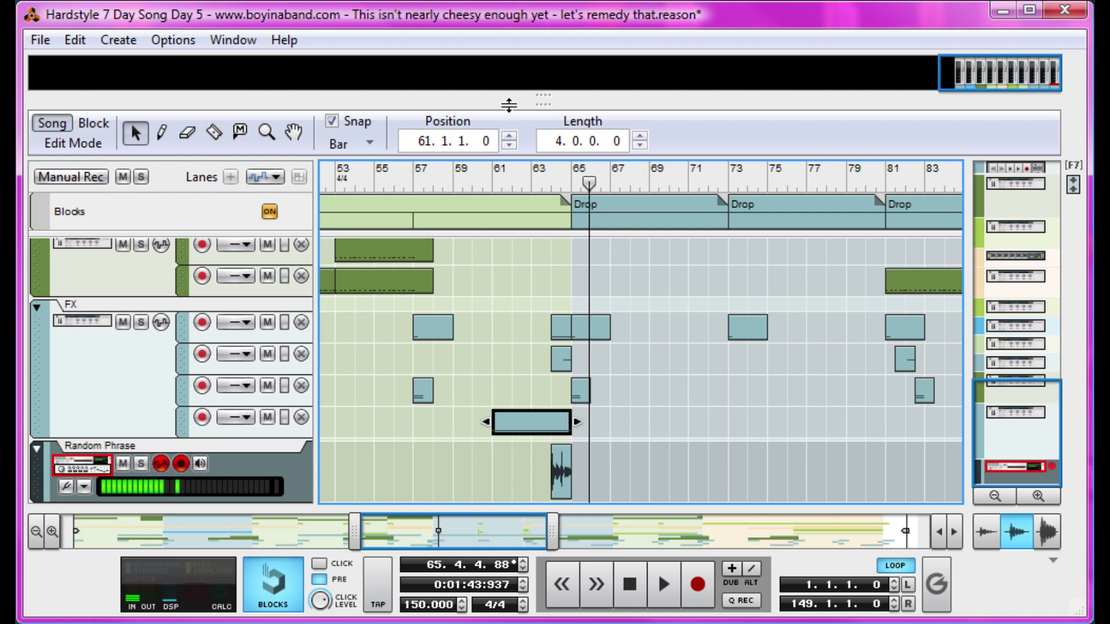
Audition Redrum's drum 4 sample twice, then return to the song arrangement
{"action": "key", "text": "F6"}
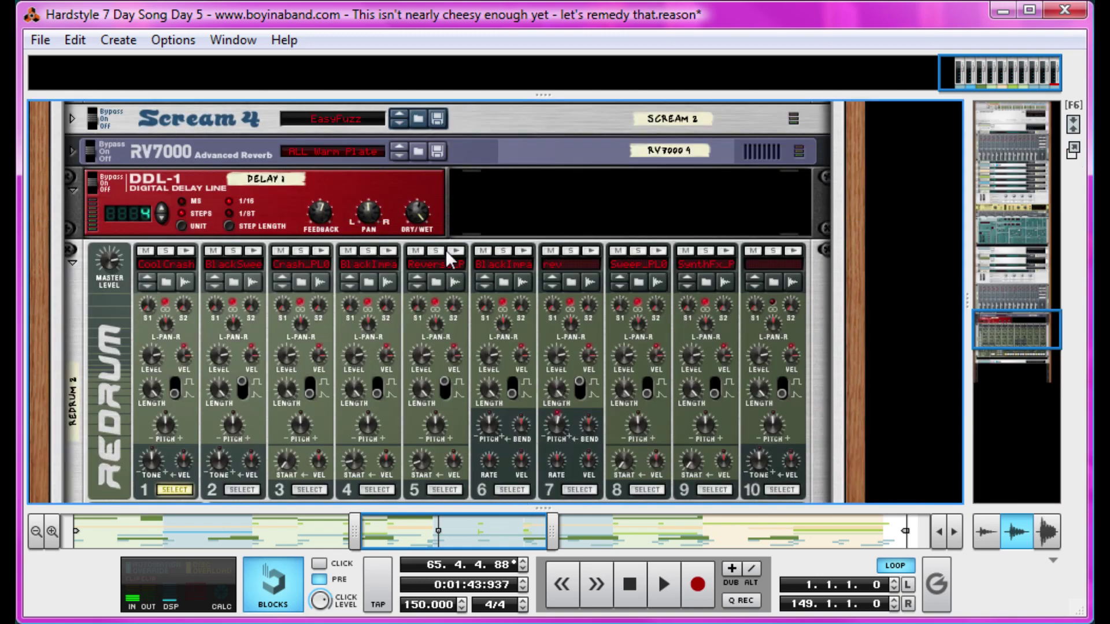
{"action": "left_click", "coordinate": [321, 253]}
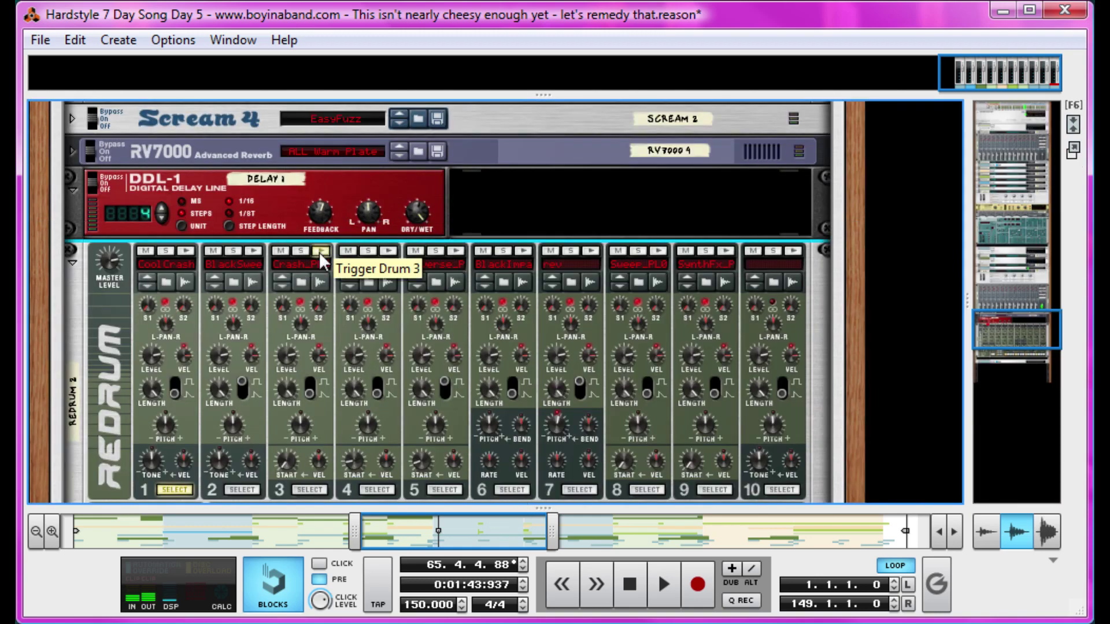
{"action": "left_click", "coordinate": [389, 252]}
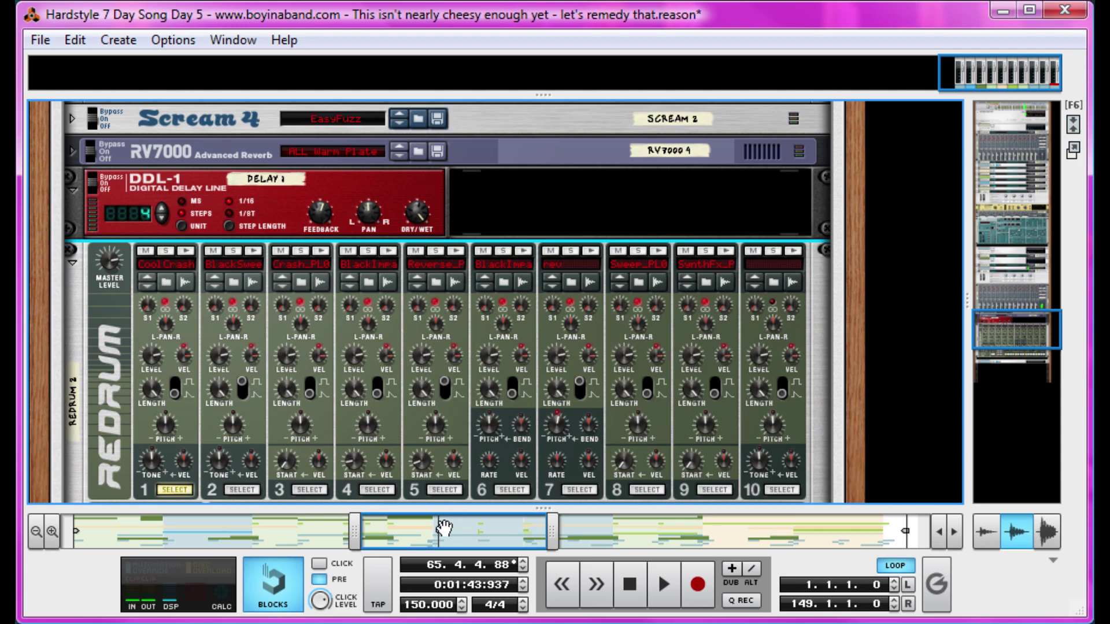
{"action": "key", "text": "F7"}
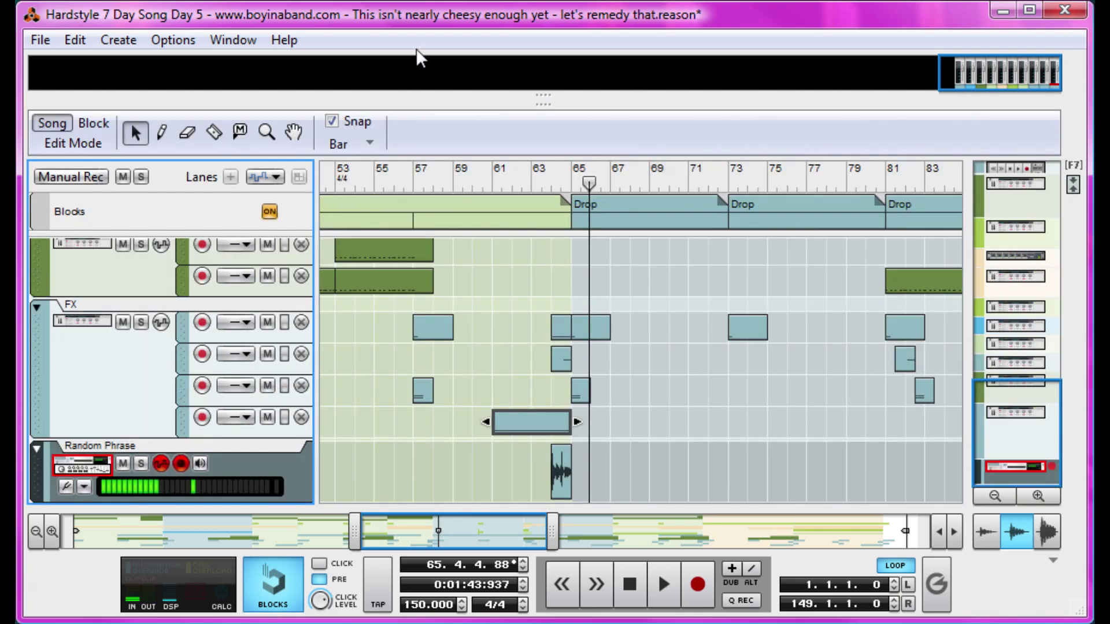
{"action": "left_click", "coordinate": [579, 393]}
{"action": "double_click", "coordinate": [579, 393]}
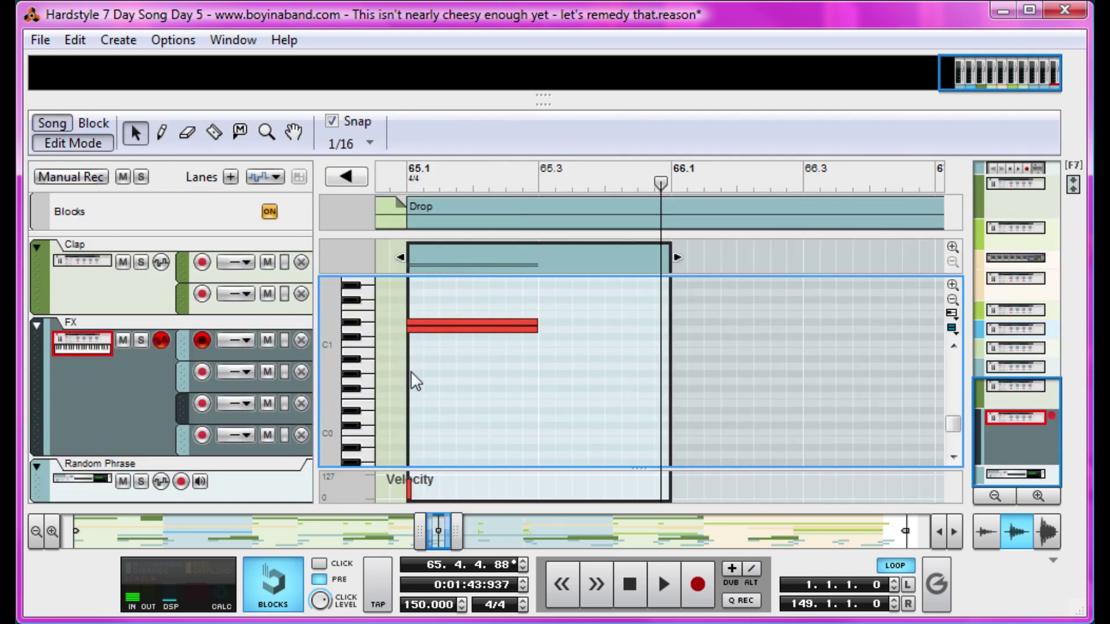
{"action": "scroll", "coordinate": [413, 373], "scroll_direction": "up", "scroll_amount": 3}
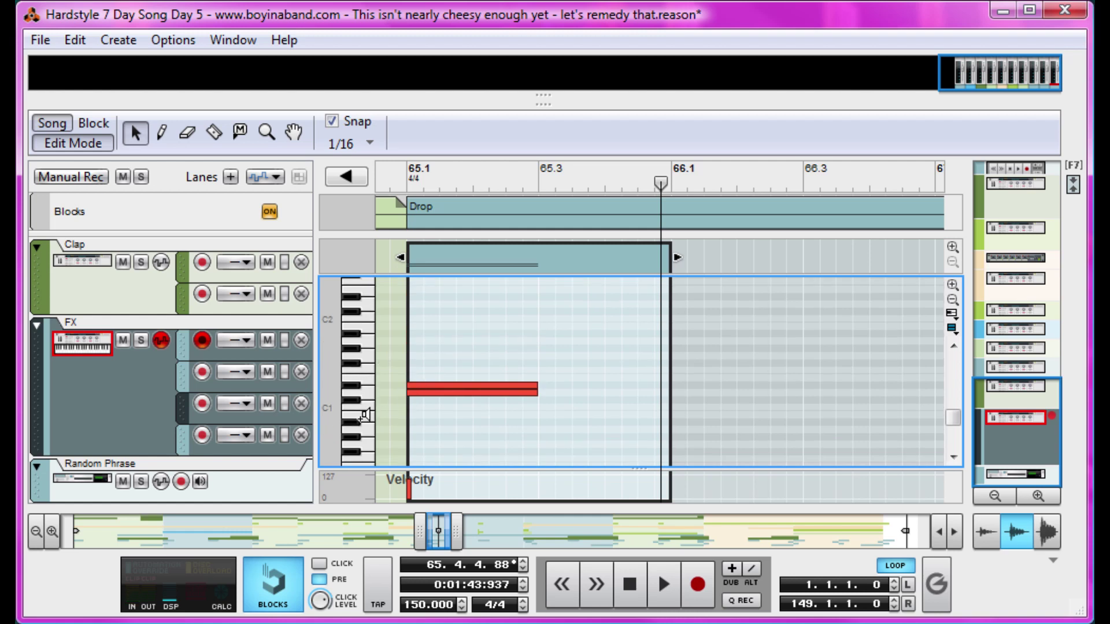
{"action": "left_click", "coordinate": [82, 145]}
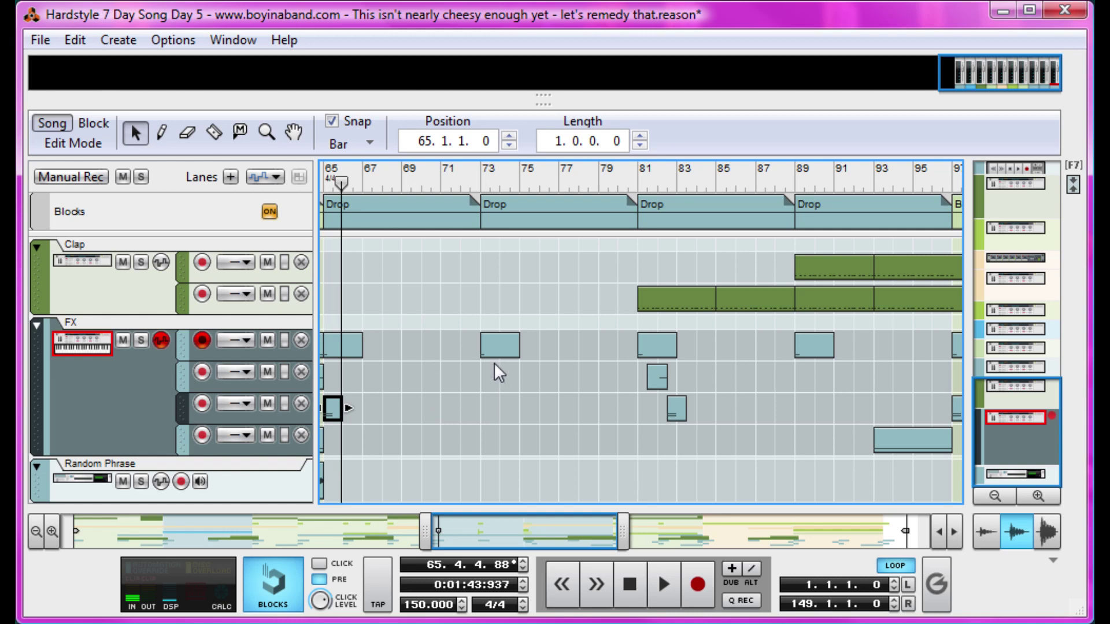
Select and deselect the FX clips around bars 61–65, then expand the rack to fill the window
{"action": "left_click", "coordinate": [440, 370]}
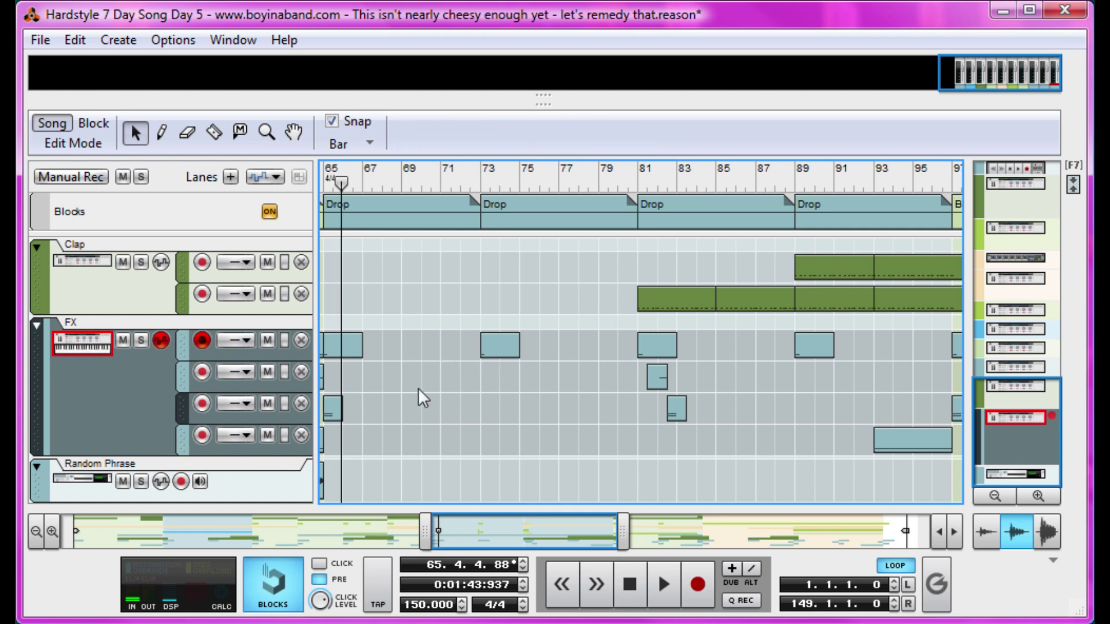
{"action": "left_click_drag", "start_coordinate": [575, 523], "coordinate": [537, 523]}
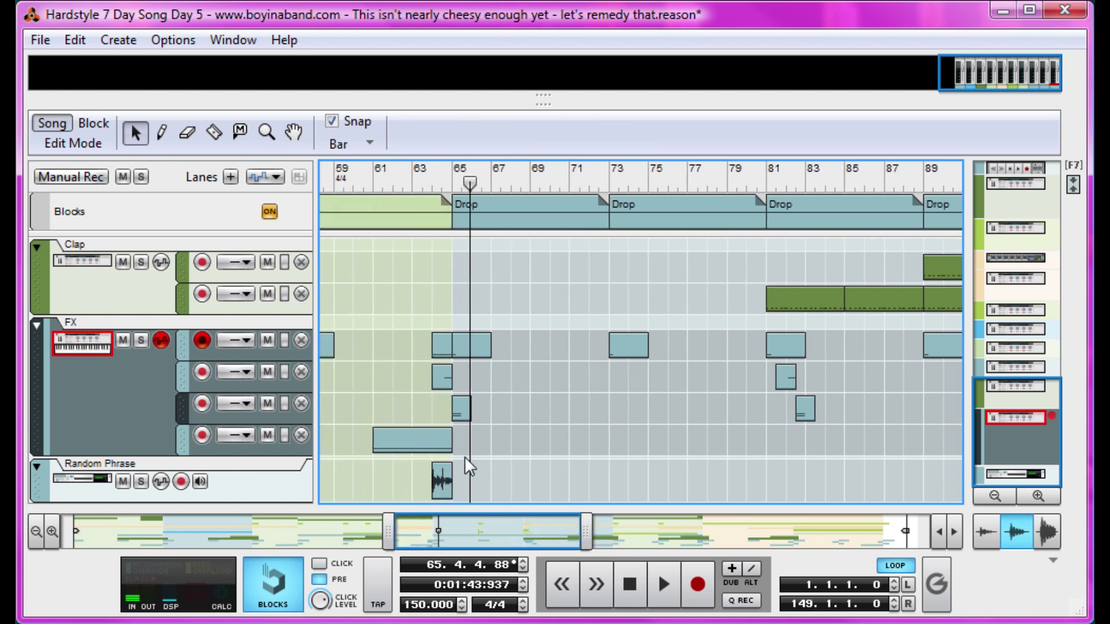
{"action": "left_click", "coordinate": [444, 450]}
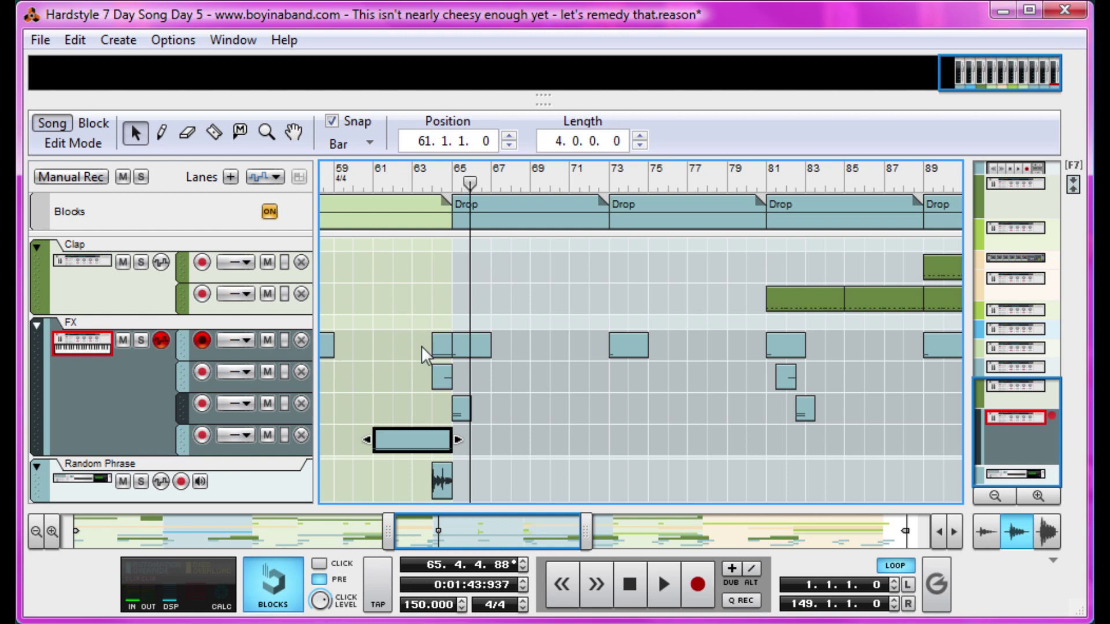
{"action": "left_click", "coordinate": [569, 451]}
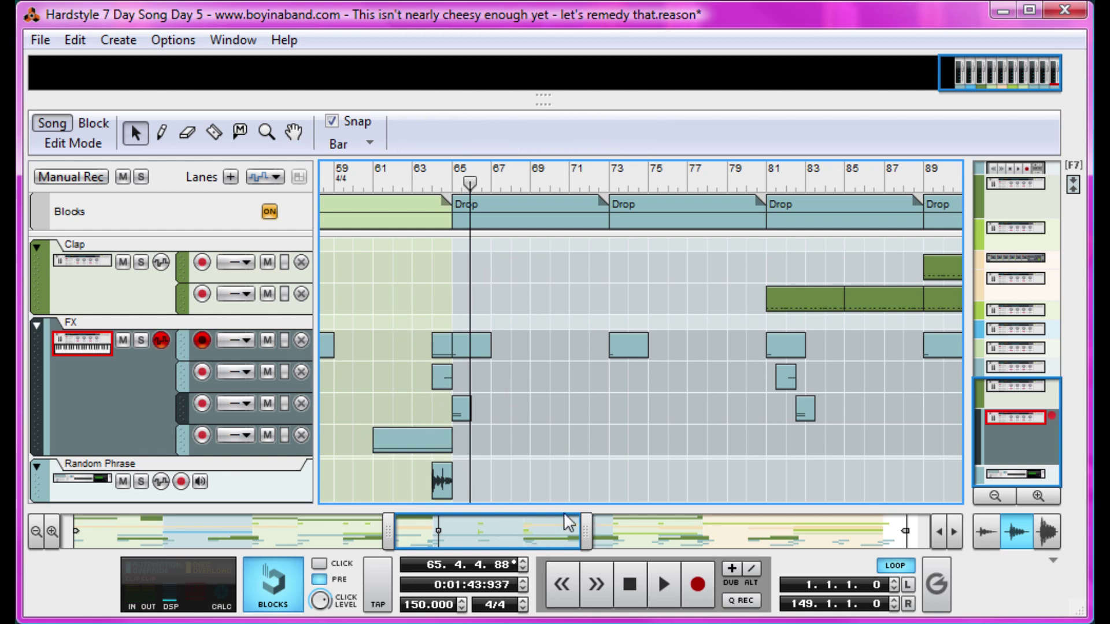
{"action": "left_click_drag", "start_coordinate": [542, 102], "coordinate": [544, 508]}
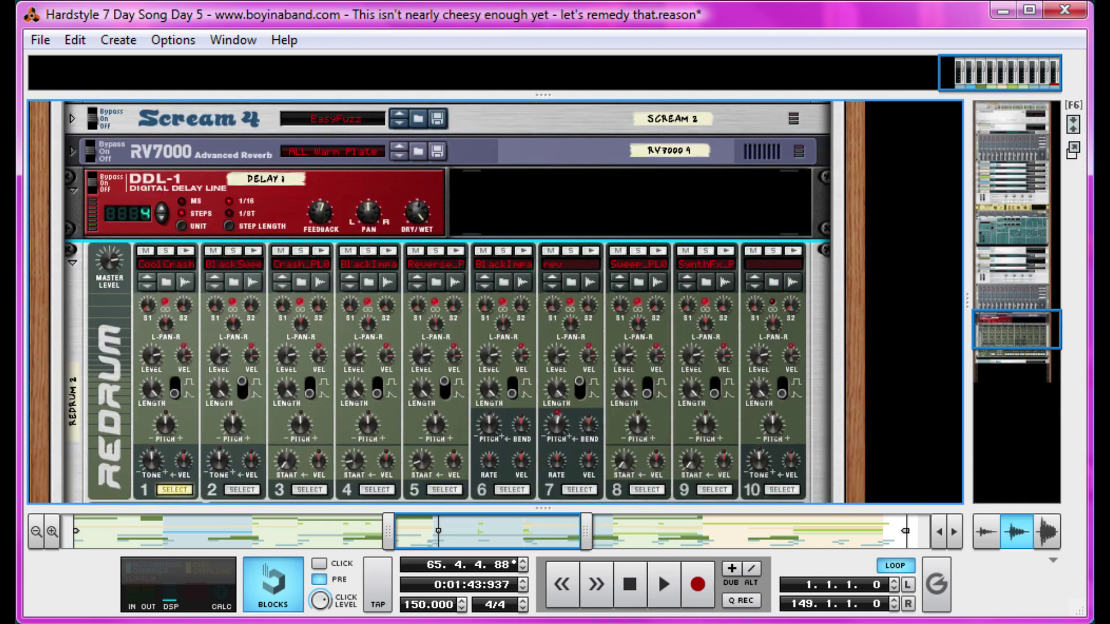
Record a sample take into Redrum channel 7 and close the sampling window
{"action": "left_click", "coordinate": [586, 285]}
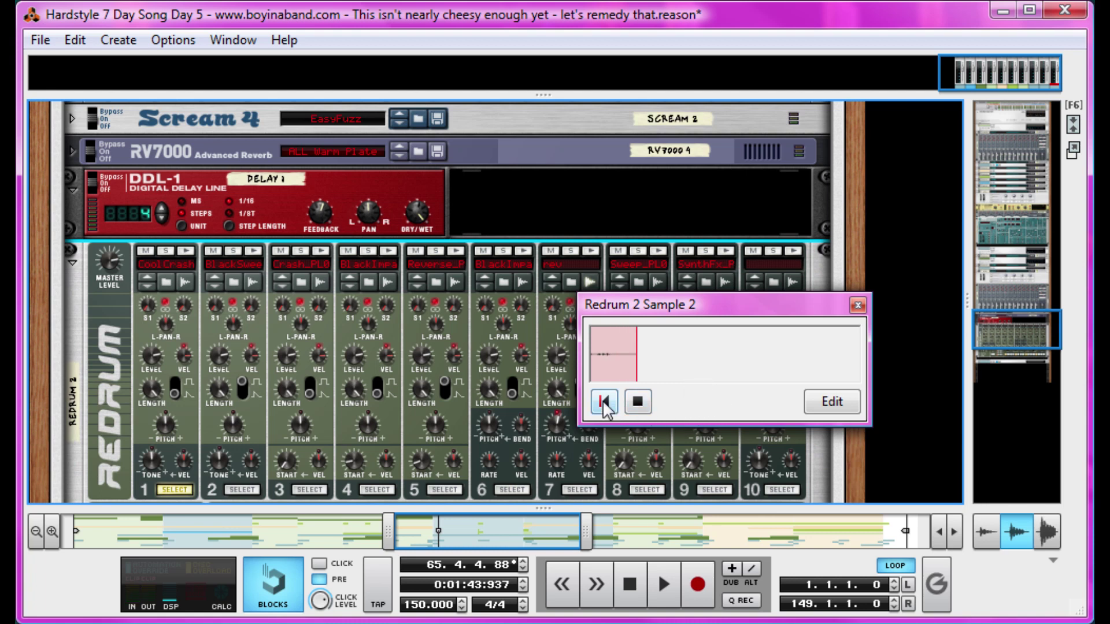
{"action": "left_click", "coordinate": [858, 305]}
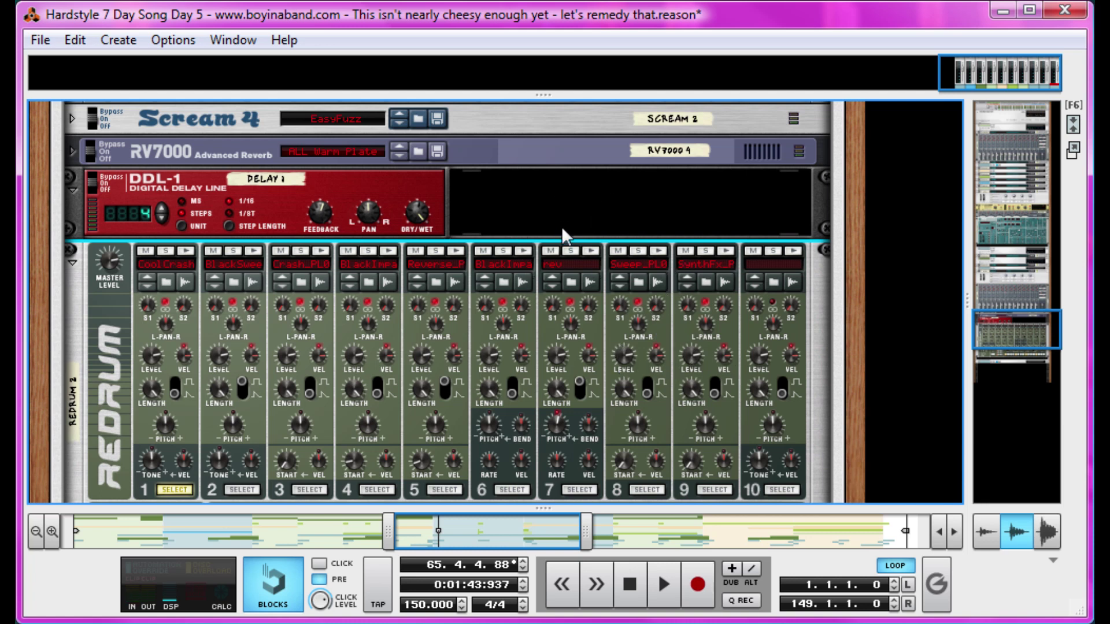
On the rack's back, move the Audio Input 1 cable and patch Master Section out into the Sampling Input
{"action": "scroll", "coordinate": [561, 245], "scroll_direction": "up", "scroll_amount": 15}
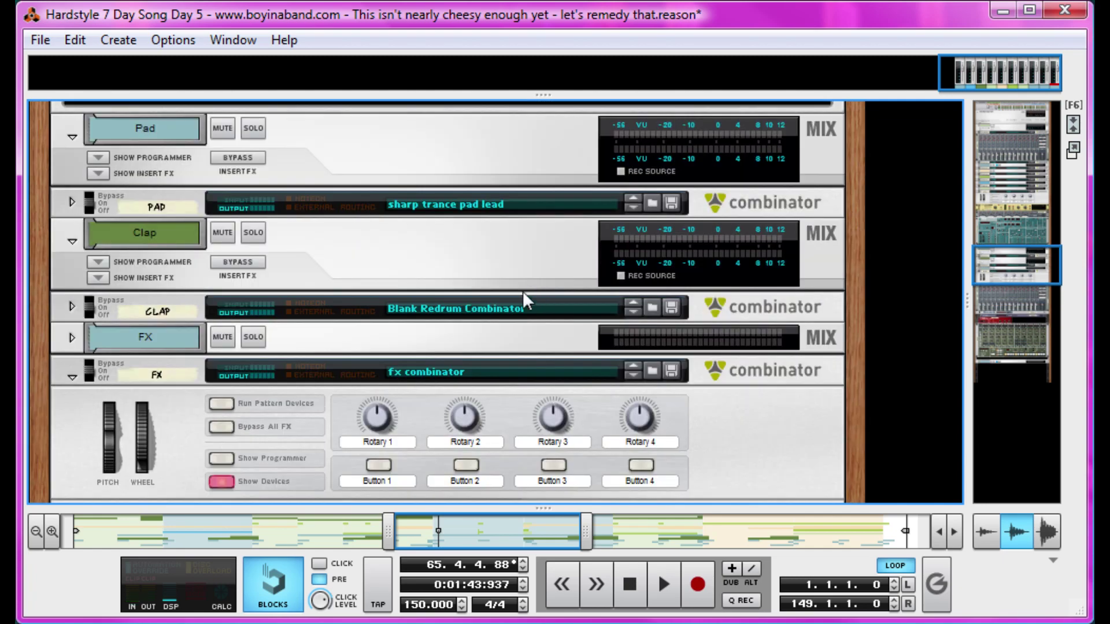
{"action": "scroll", "coordinate": [516, 314], "scroll_direction": "up", "scroll_amount": 15}
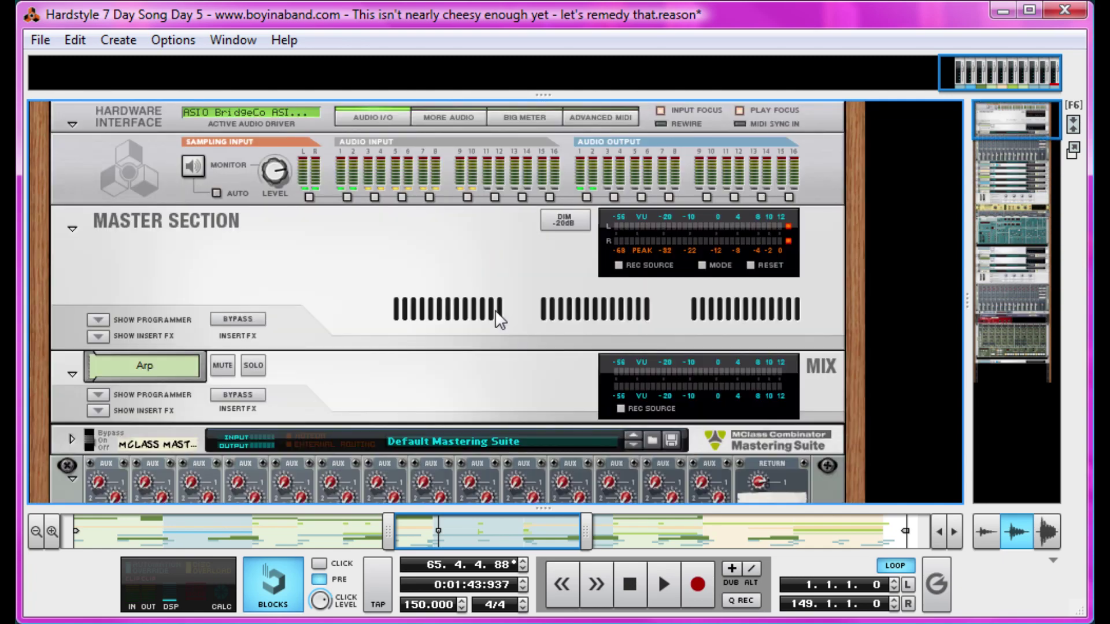
{"action": "key", "text": "Tab"}
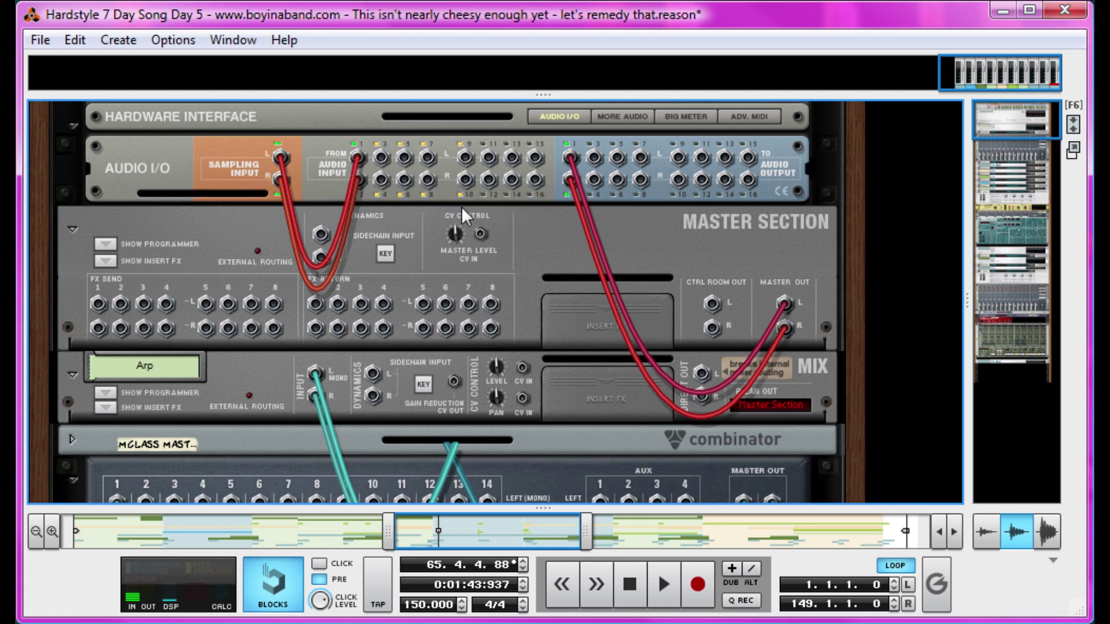
{"action": "left_click_drag", "start_coordinate": [358, 157], "coordinate": [280, 168]}
{"action": "left_click_drag", "start_coordinate": [793, 319], "coordinate": [307, 175]}
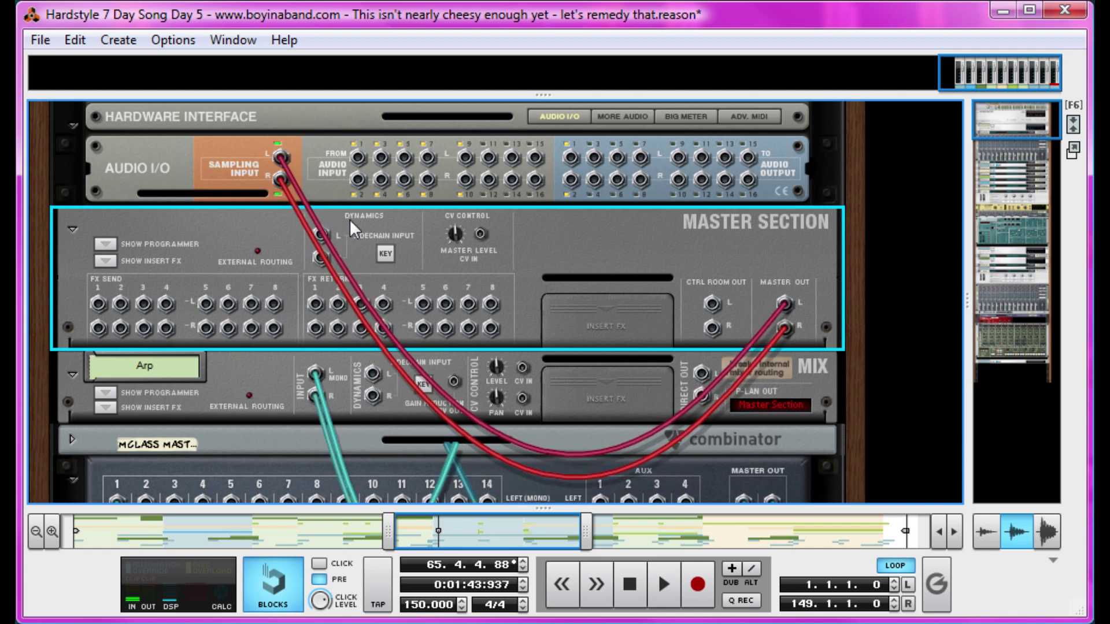
Return to the song sequencer with the playhead at bar 17
{"action": "key", "text": "F7"}
{"action": "left_click_drag", "start_coordinate": [539, 541], "coordinate": [196, 528]}
{"action": "scroll", "coordinate": [527, 328], "scroll_direction": "up", "scroll_amount": 6}
{"action": "left_click", "coordinate": [651, 179]}
{"action": "scroll", "coordinate": [496, 389], "scroll_direction": "up", "scroll_amount": 4}
Solo the Kick track and bring up the rack's front view
{"action": "left_click", "coordinate": [131, 418]}
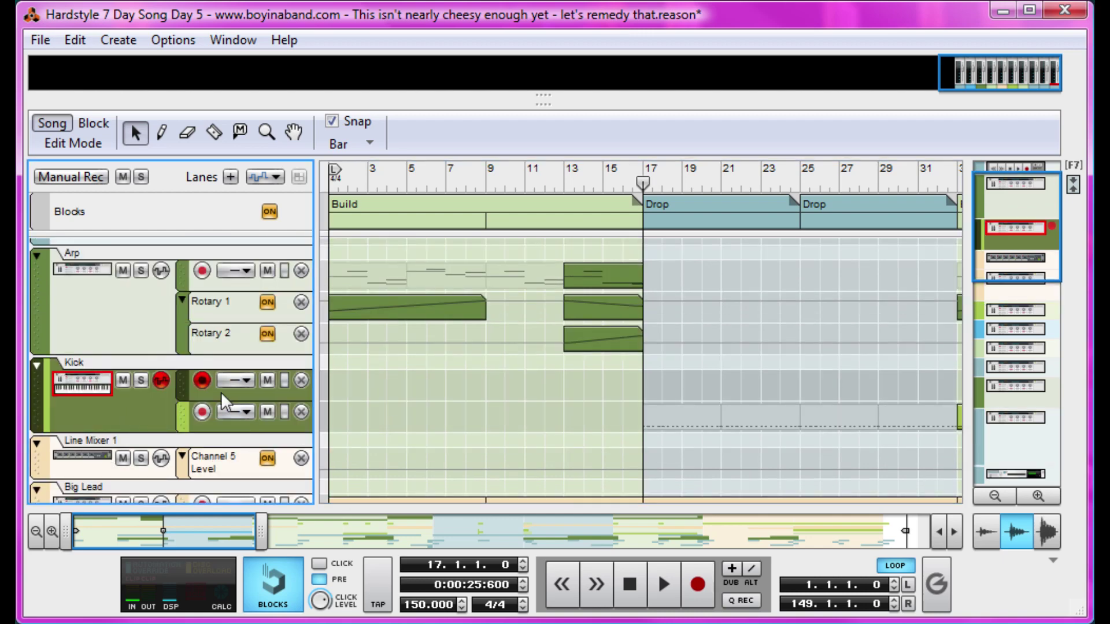
{"action": "left_click", "coordinate": [140, 380]}
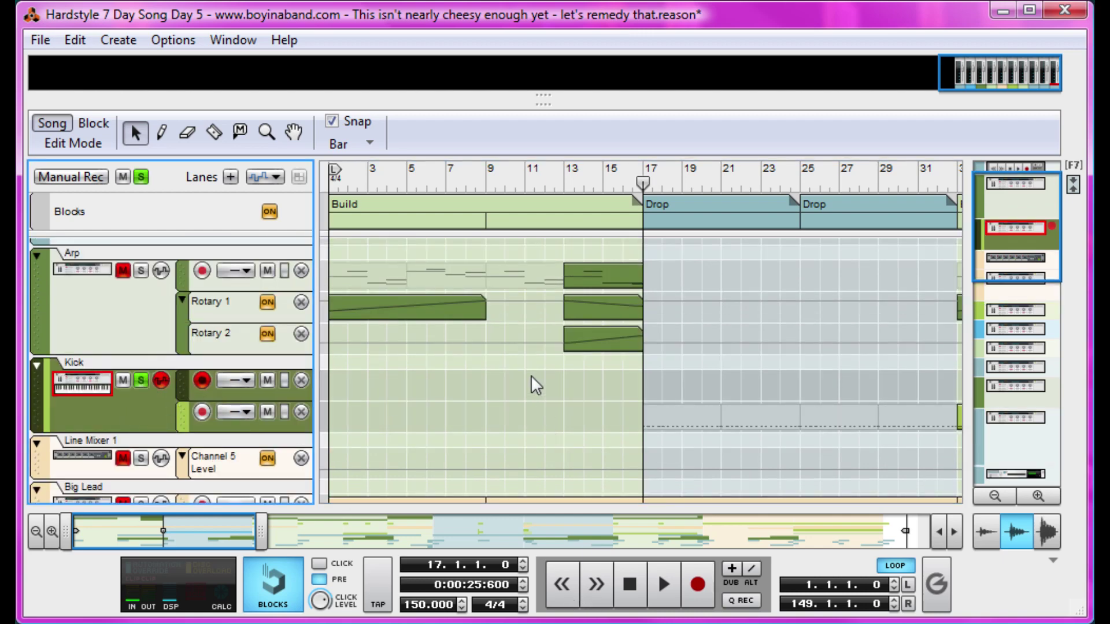
{"action": "key", "text": "F6"}
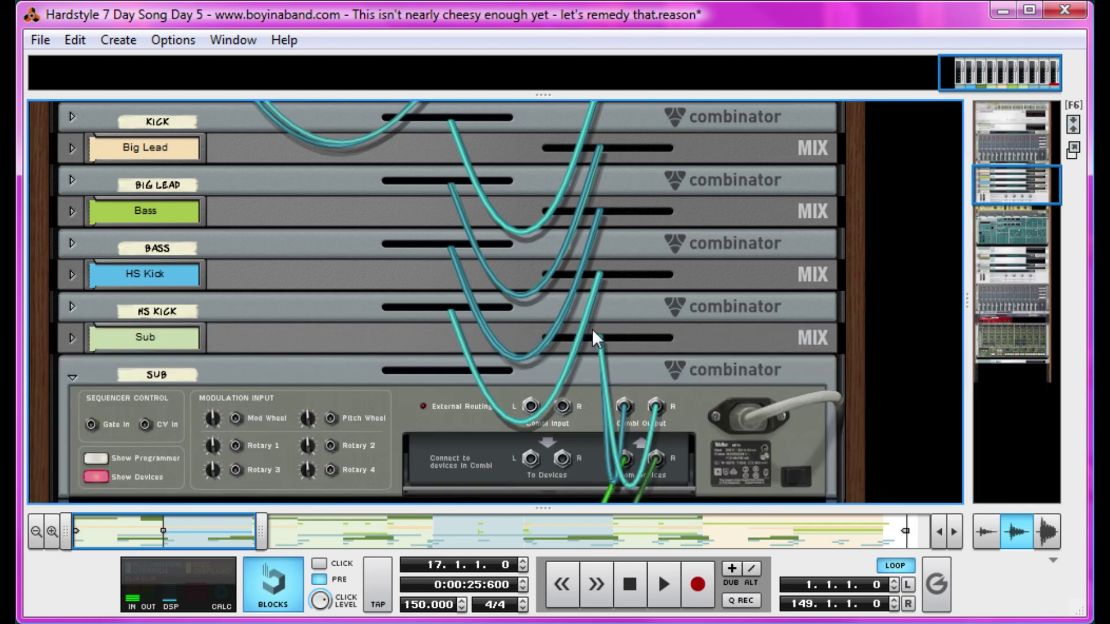
{"action": "key", "text": "Tab"}
{"action": "scroll", "coordinate": [548, 337], "scroll_direction": "down", "scroll_amount": 5}
{"action": "scroll", "coordinate": [547, 335], "scroll_direction": "down", "scroll_amount": 20}
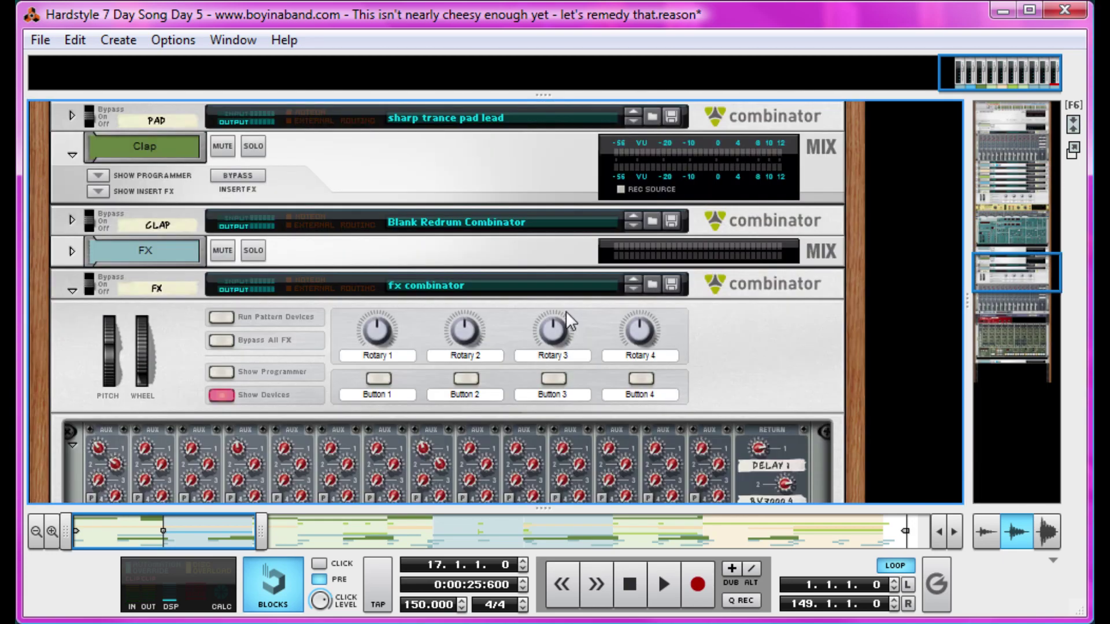
{"action": "scroll", "coordinate": [568, 311], "scroll_direction": "up", "scroll_amount": 5}
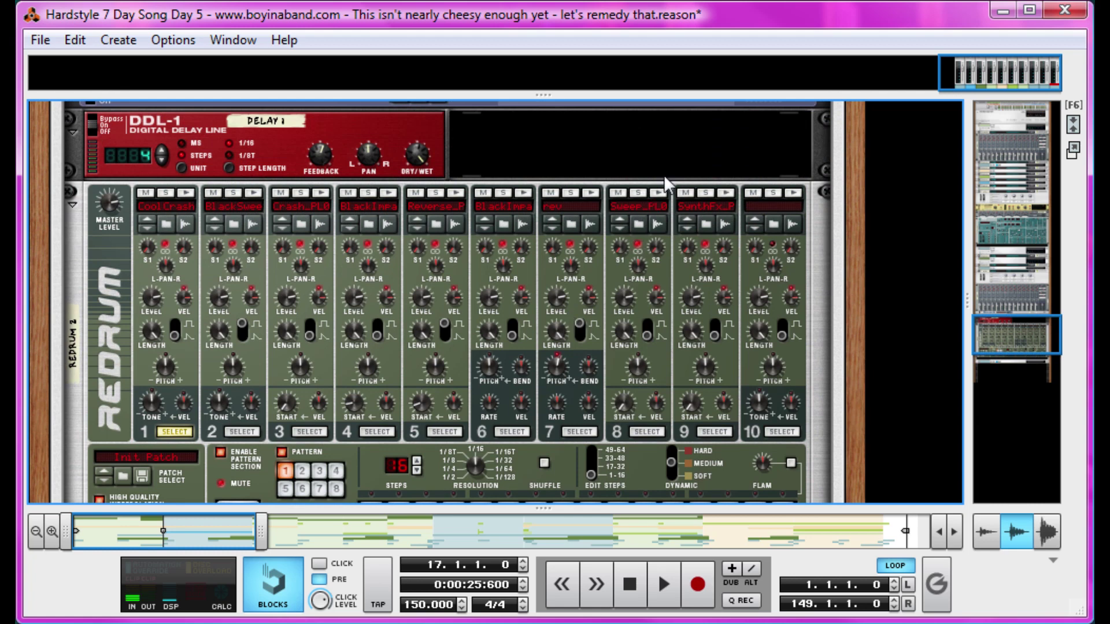
Sample the playing kick into Redrum channel 8 and open the recording in the sample editor
{"action": "left_click", "coordinate": [658, 224]}
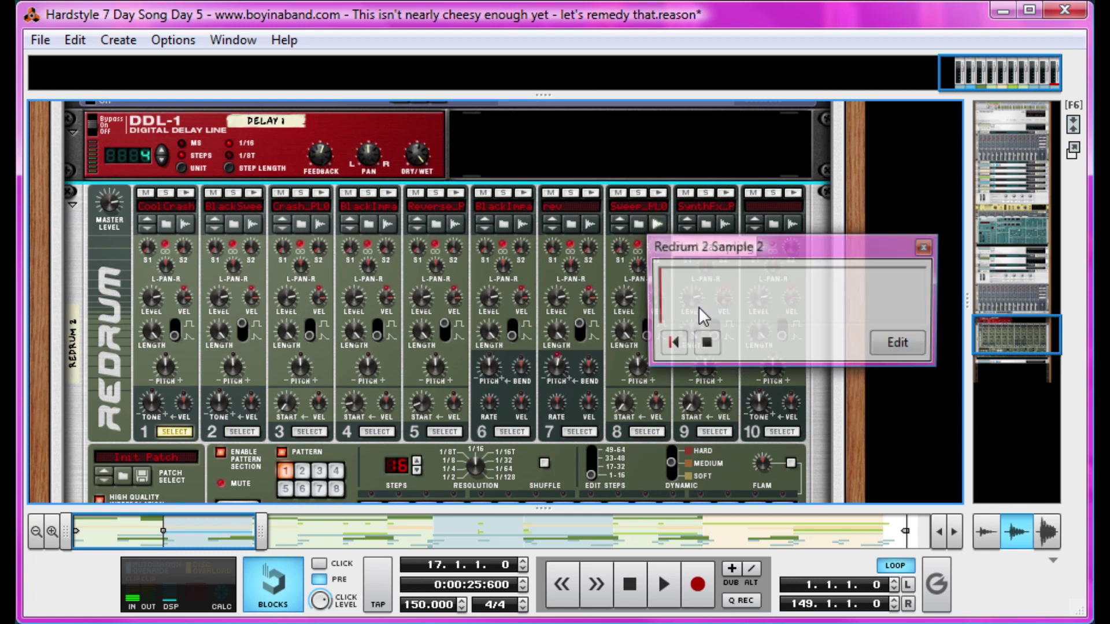
{"action": "left_click", "coordinate": [664, 599]}
{"action": "left_click", "coordinate": [631, 585]}
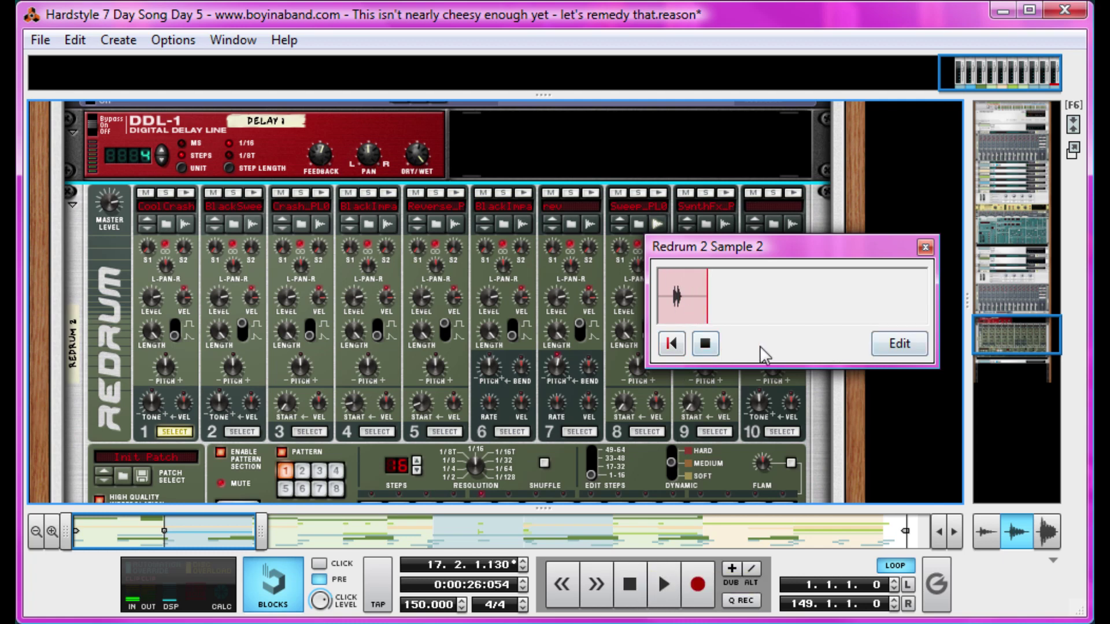
{"action": "left_click", "coordinate": [899, 344]}
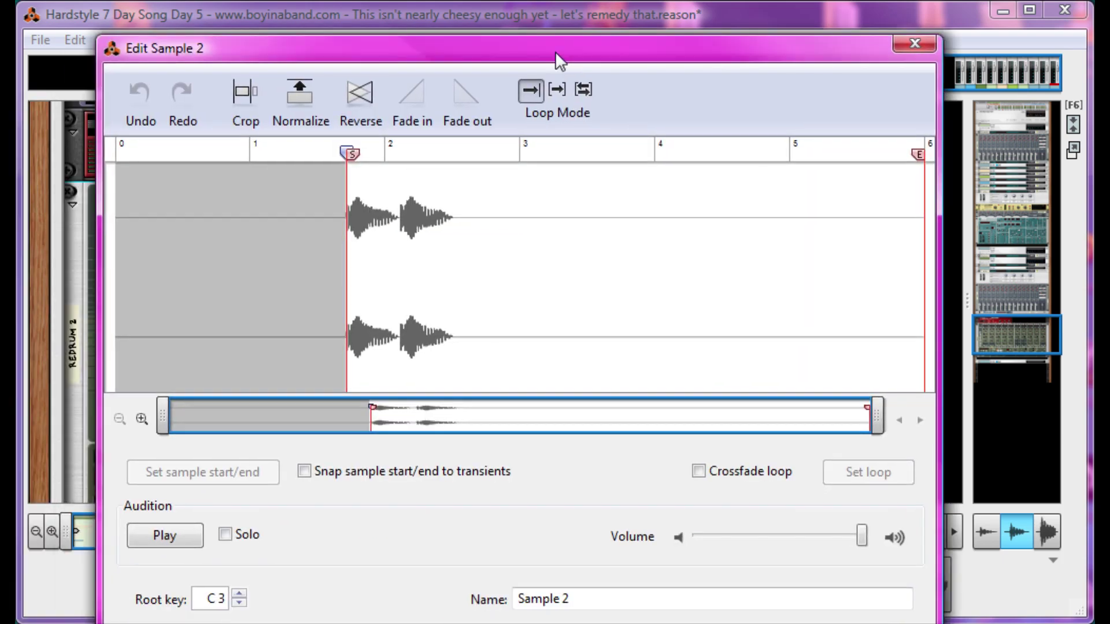
Crop the sample down to just the first kick hit
{"action": "left_click_drag", "start_coordinate": [555, 51], "coordinate": [560, 13]}
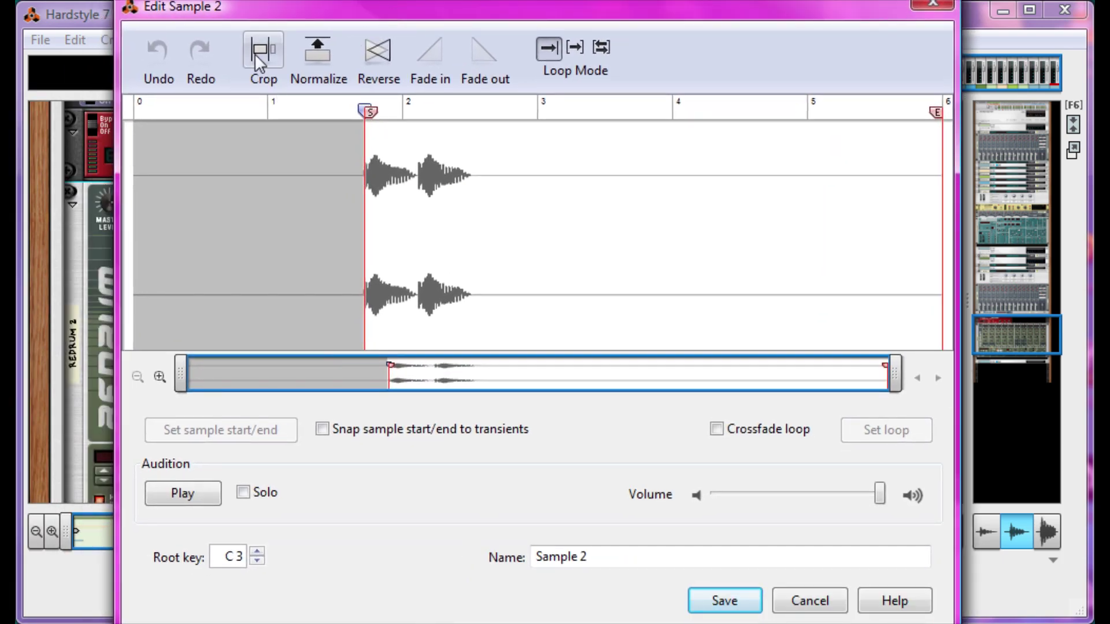
{"action": "left_click", "coordinate": [258, 60]}
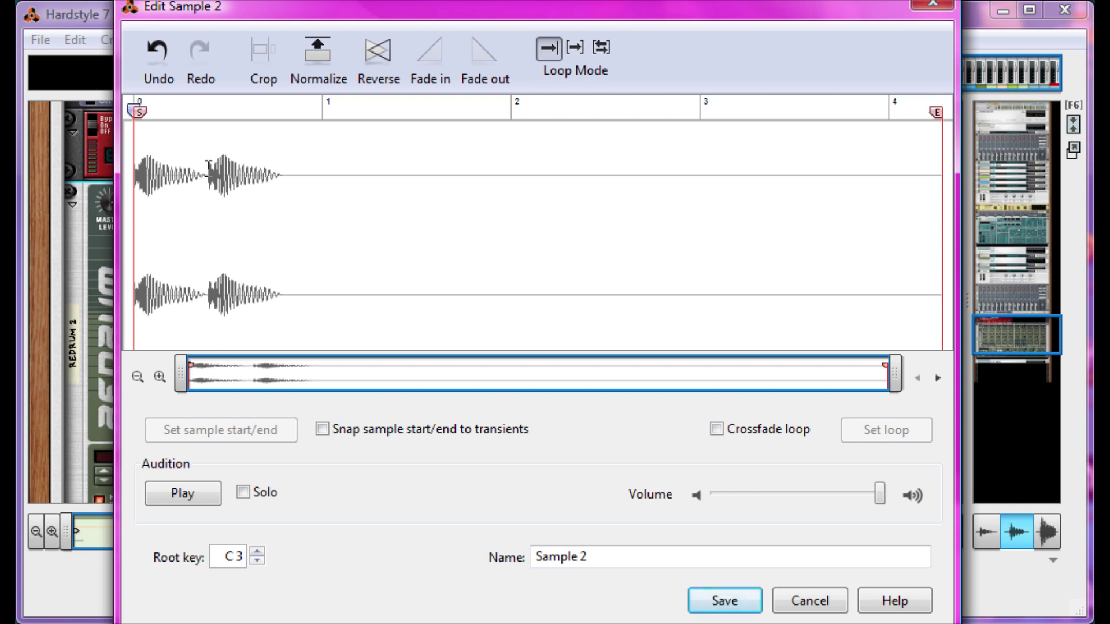
{"action": "mouse_move", "coordinate": [209, 165]}
{"action": "left_mouse_down"}
{"action": "mouse_move", "coordinate": [930, 174]}
{"action": "mouse_move", "coordinate": [957, 184]}
{"action": "left_mouse_up"}
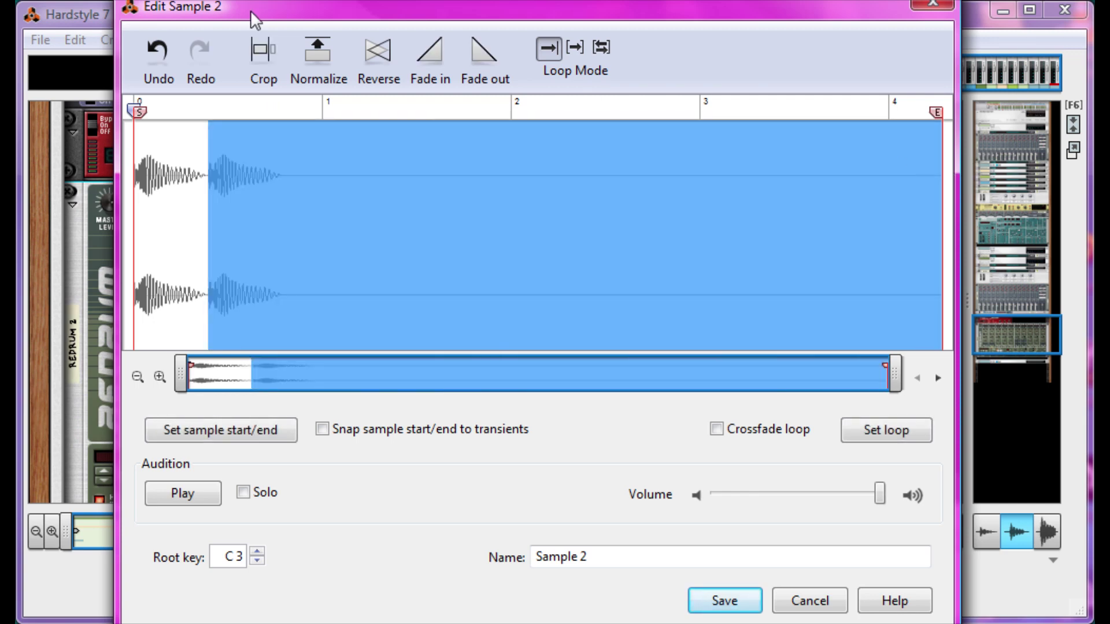
{"action": "left_click_drag", "start_coordinate": [937, 112], "coordinate": [201, 115]}
{"action": "left_click", "coordinate": [259, 65]}
Normalize and reverse the kick, crop the leading silence, and audition it
{"action": "left_click", "coordinate": [315, 55]}
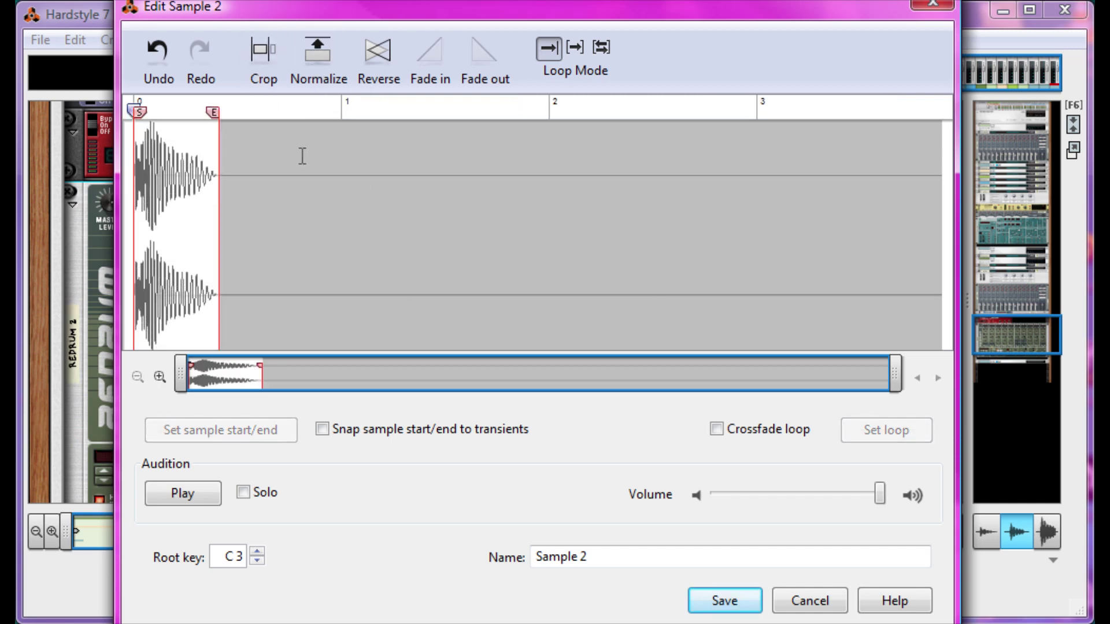
{"action": "left_click", "coordinate": [386, 55]}
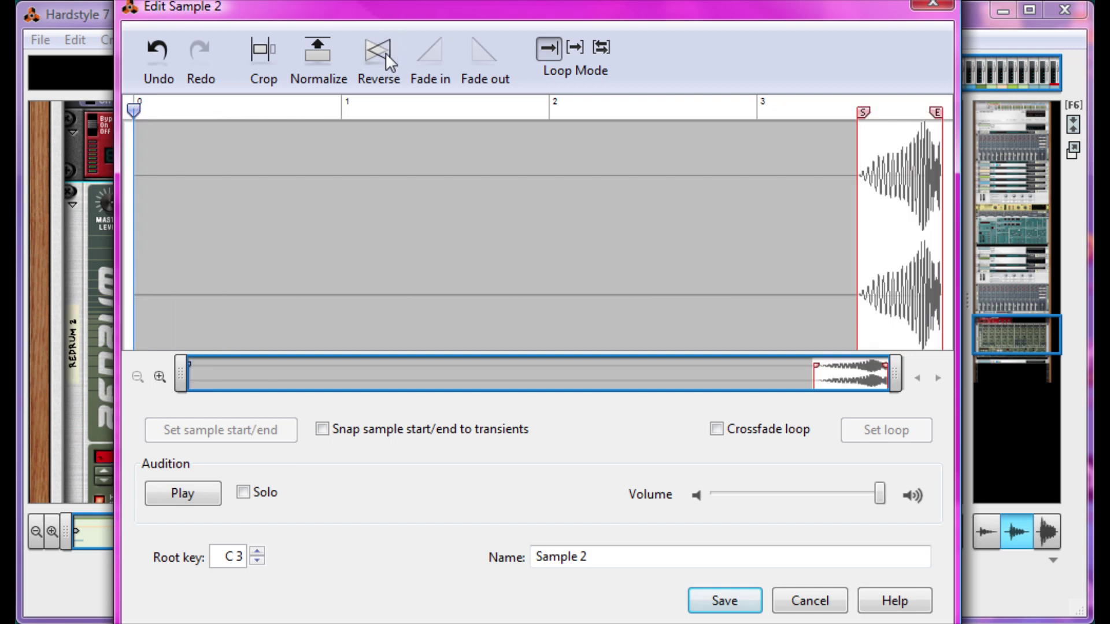
{"action": "left_click", "coordinate": [262, 57]}
{"action": "left_click", "coordinate": [184, 490]}
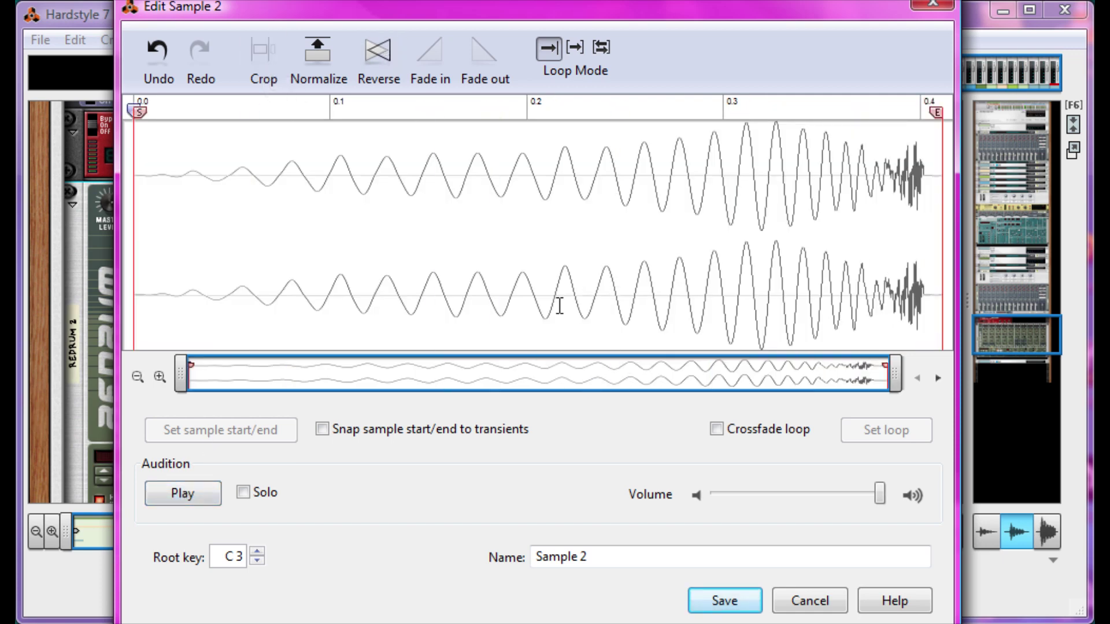
Trim the reversed kick's tail, audition it, and select the sample name field
{"action": "left_click_drag", "start_coordinate": [937, 112], "coordinate": [922, 121]}
{"action": "left_click", "coordinate": [262, 63]}
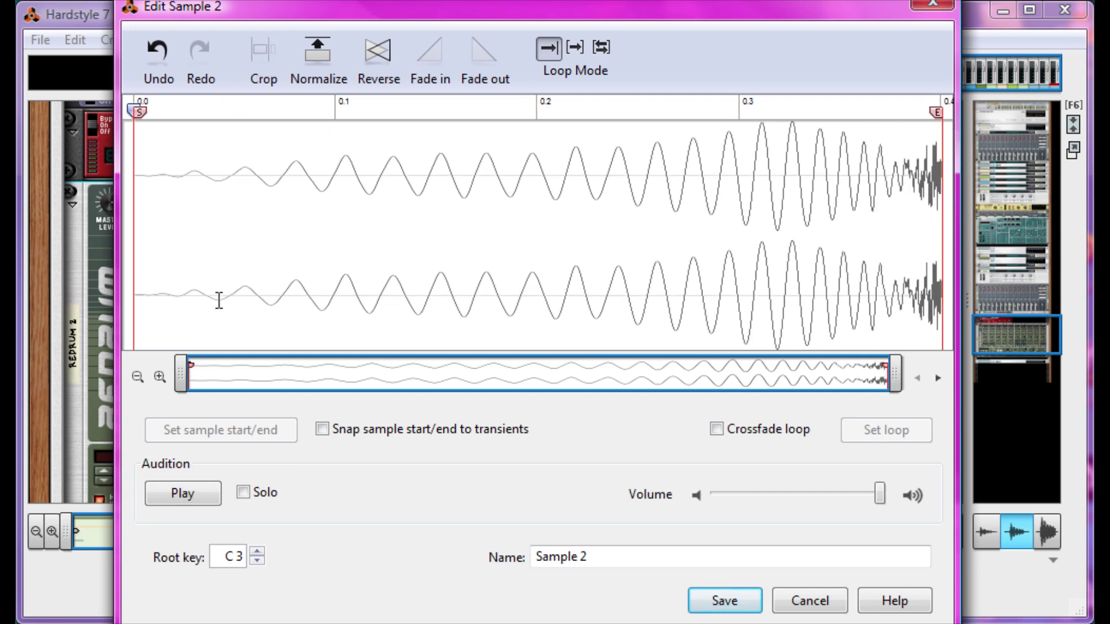
{"action": "left_click", "coordinate": [173, 496]}
{"action": "left_click", "coordinate": [600, 562]}
Name the sample 'rev kick' and save it, closing the editor
{"action": "type", "text": "rev kick"}
{"action": "key", "text": "Return"}
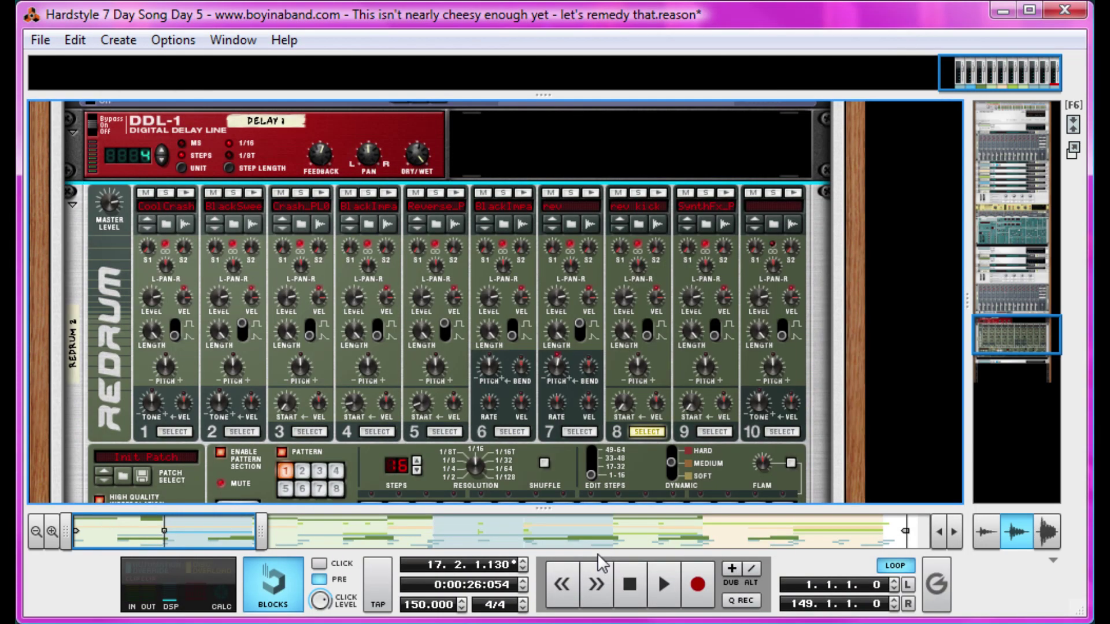
{"action": "scroll", "coordinate": [731, 243], "scroll_direction": "up", "scroll_amount": 8}
{"action": "scroll", "coordinate": [787, 411], "scroll_direction": "up", "scroll_amount": 15}
Reconnect Master Out to Audio Output 1/2 and Audio Input 1 to the sampling input, then return to the Redrum
{"action": "key", "text": "Tab"}
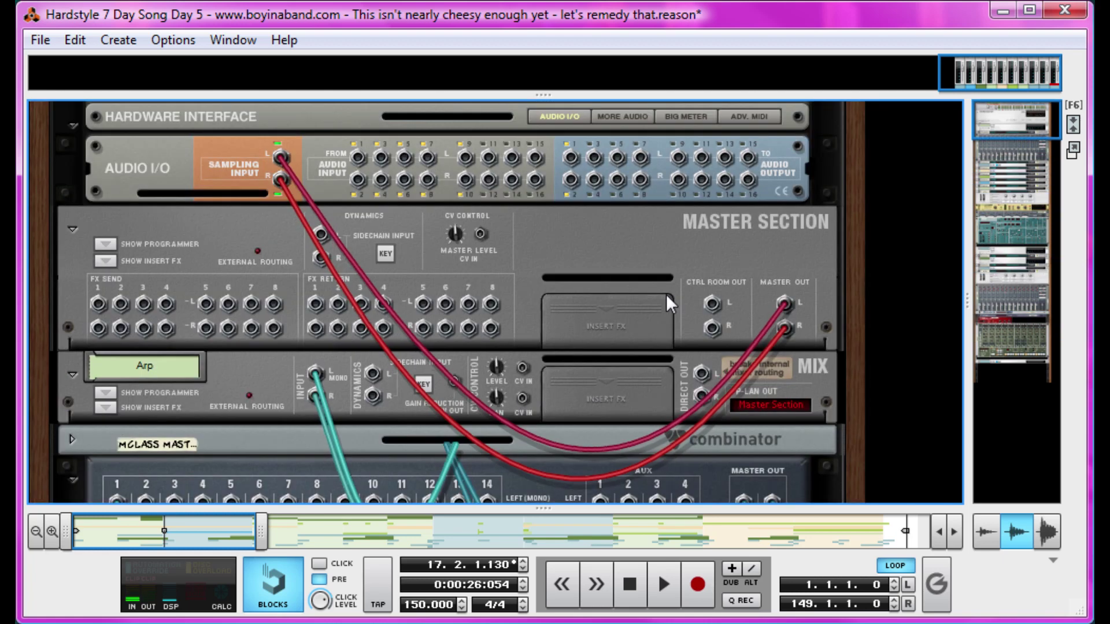
{"action": "left_click", "coordinate": [790, 272]}
{"action": "left_click_drag", "start_coordinate": [795, 316], "coordinate": [571, 157]}
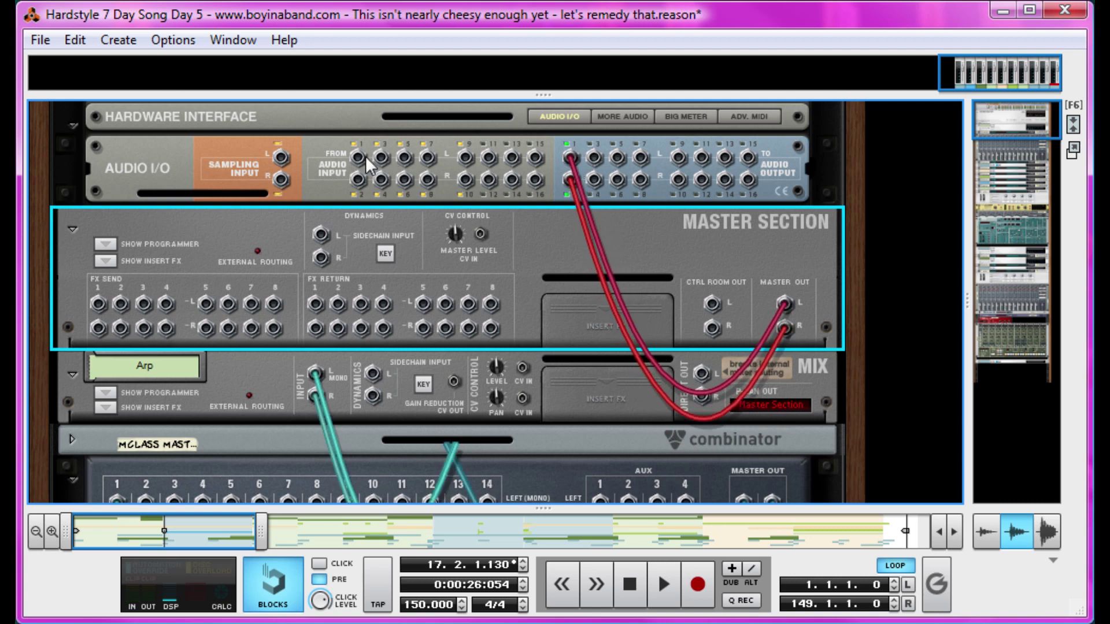
{"action": "mouse_move", "coordinate": [358, 159]}
{"action": "left_mouse_down"}
{"action": "mouse_move", "coordinate": [280, 162]}
{"action": "mouse_move", "coordinate": [358, 179]}
{"action": "left_mouse_up"}
{"action": "left_click", "coordinate": [559, 225]}
{"action": "key", "text": "Tab"}
{"action": "left_click_drag", "start_coordinate": [1058, 133], "coordinate": [1059, 370]}
{"action": "left_click", "coordinate": [655, 120]}
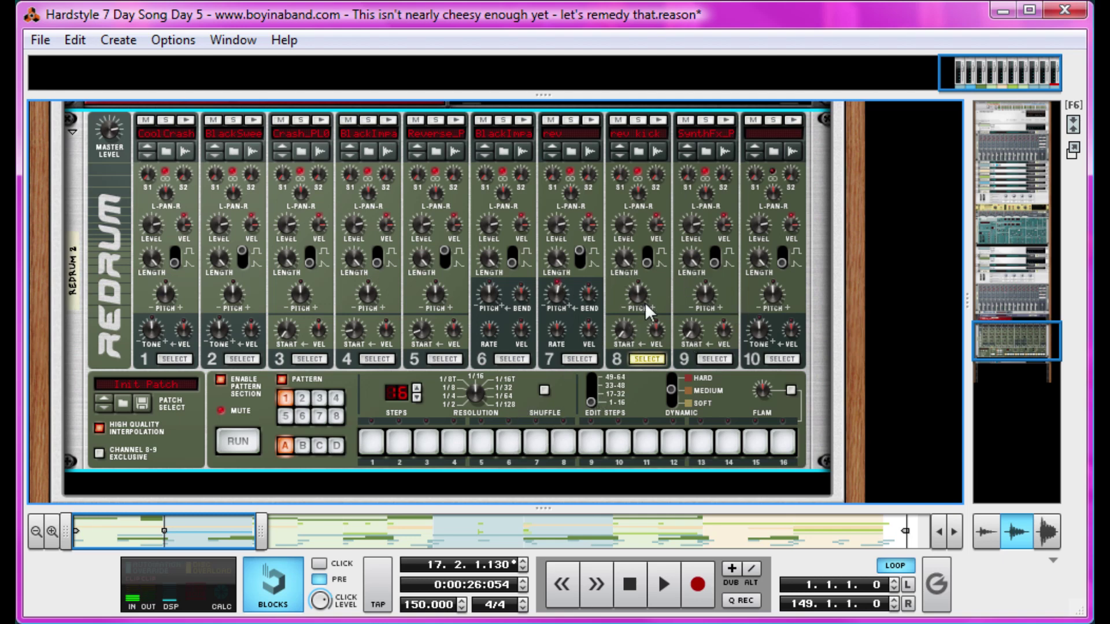
Switch from the device rack back to the song sequencer, leaving the Kick track soloed
{"action": "key", "text": "F7"}
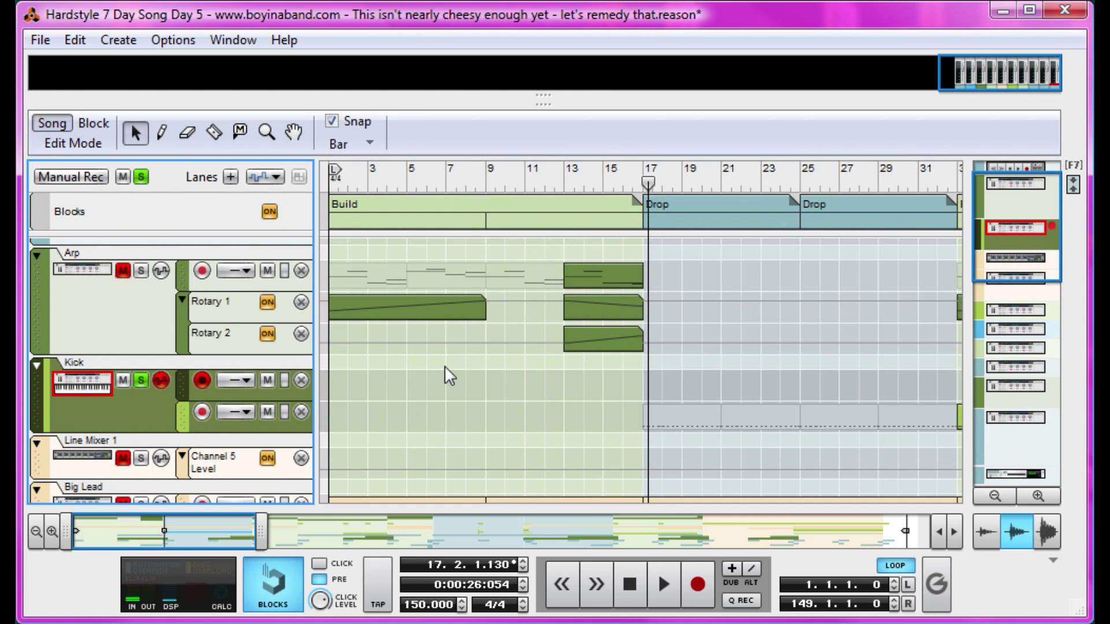
{"action": "scroll", "coordinate": [433, 373], "scroll_direction": "down", "scroll_amount": 2}
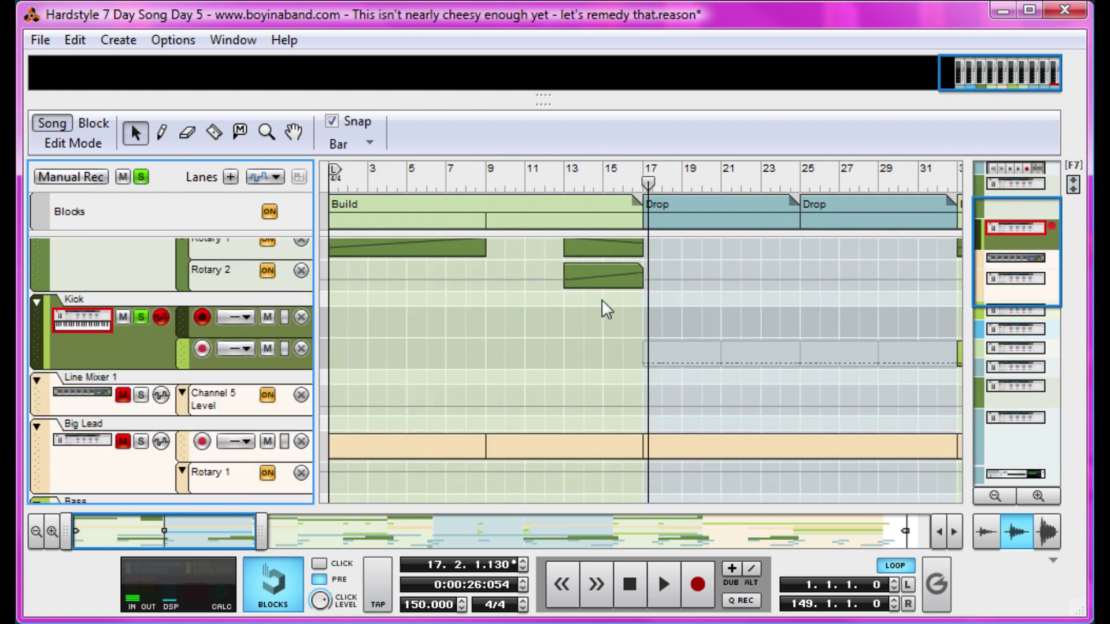